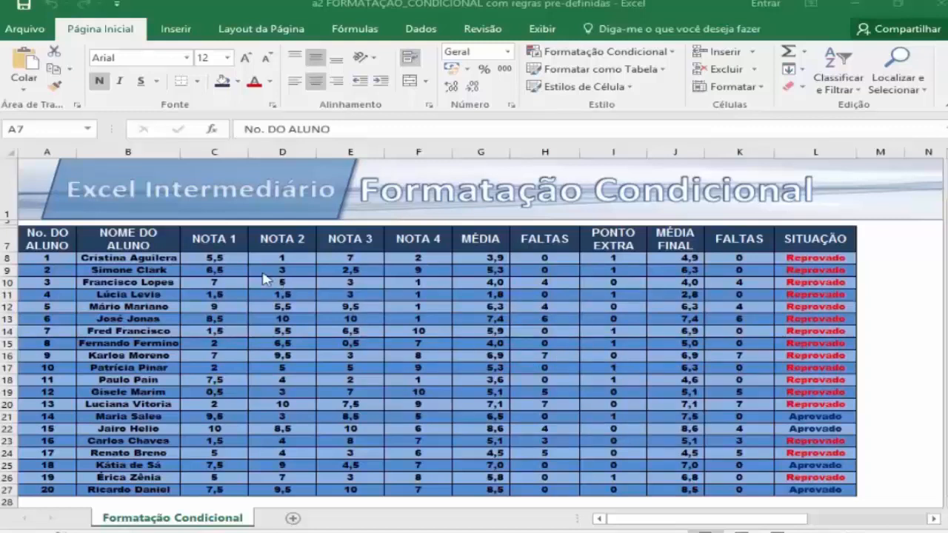
Select the grades in C8:F27 and start a Greater Than (É Maior do que) highlight rule, keeping the table in view
left_click_drag(217, 263, 424, 492)
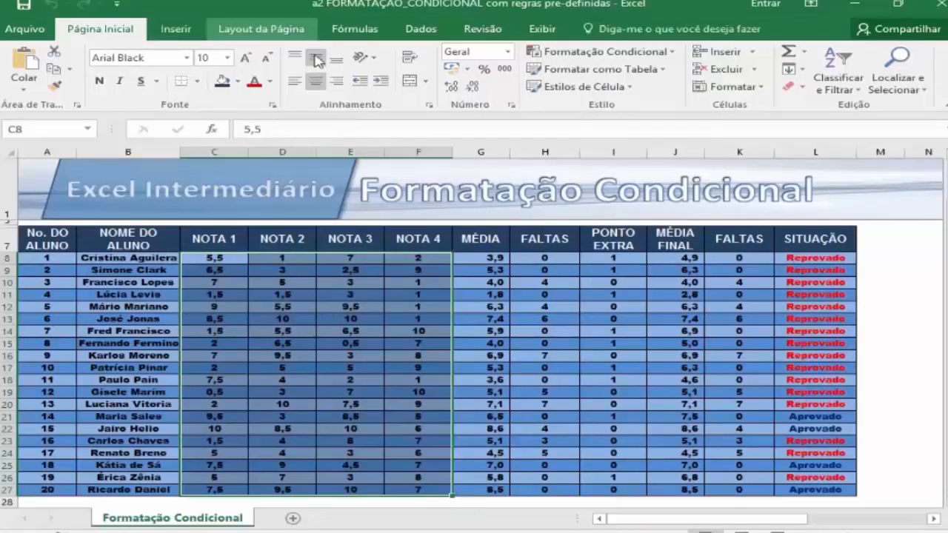
left_click(674, 53)
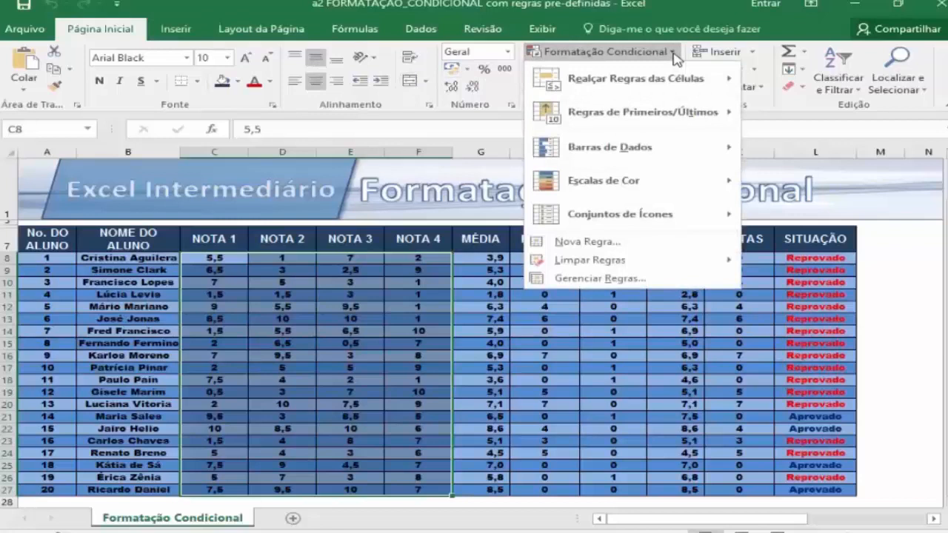
mouse_move(675, 83)
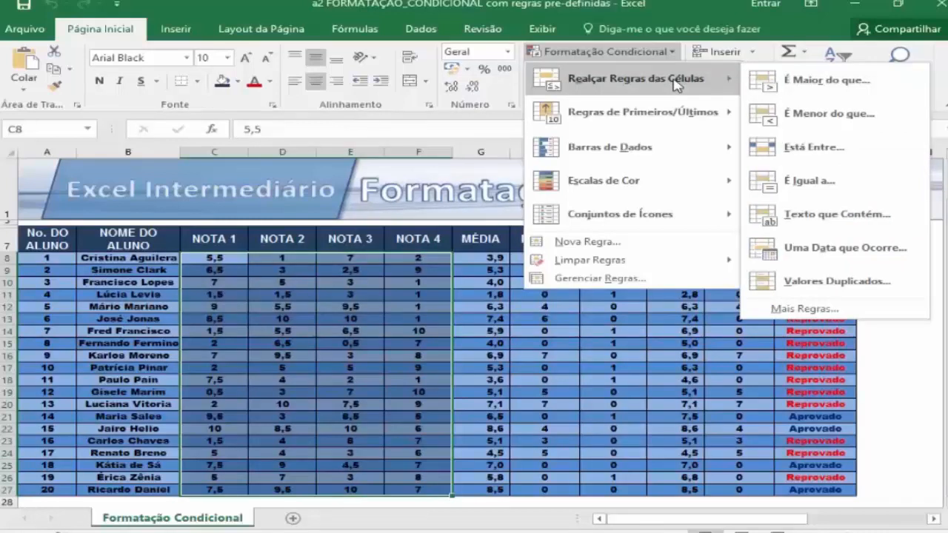
left_click(821, 87)
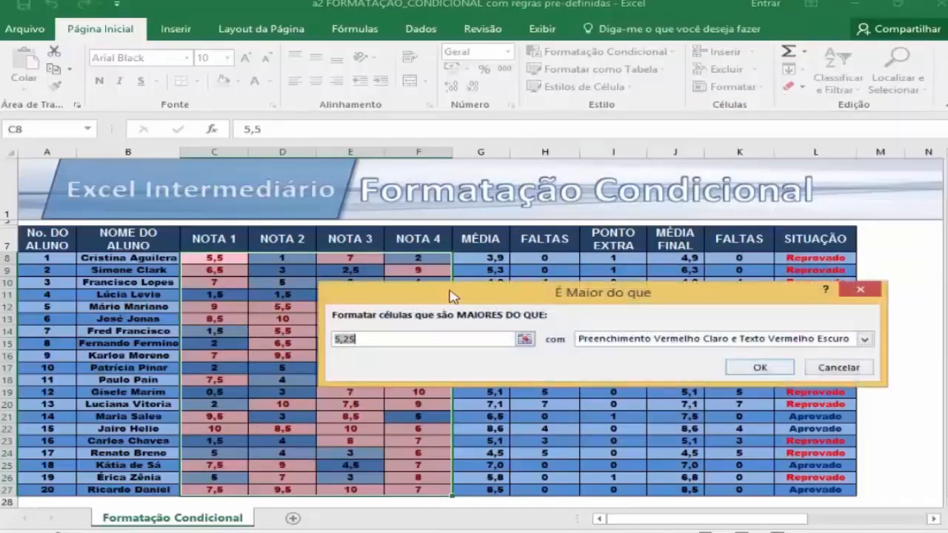
left_click_drag(444, 298, 514, 240)
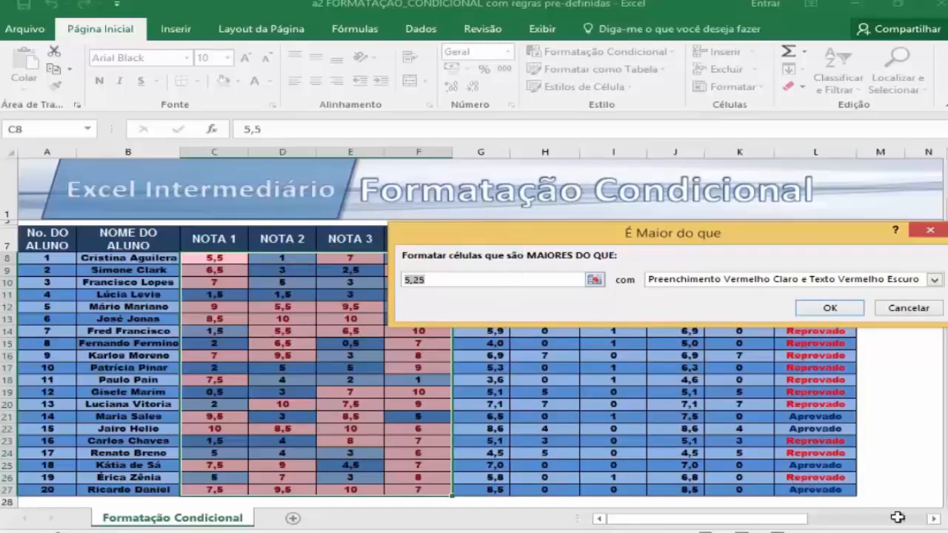
left_click(933, 519)
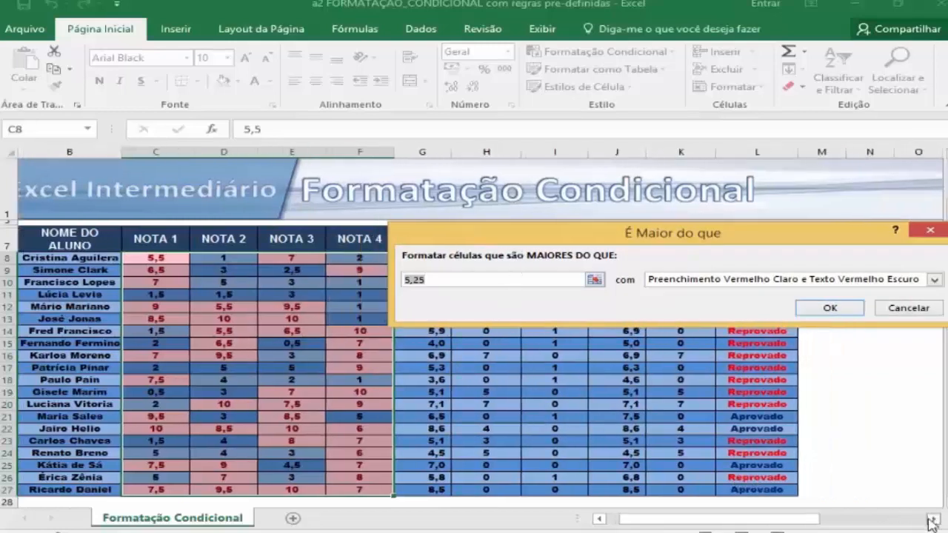
left_click(932, 520)
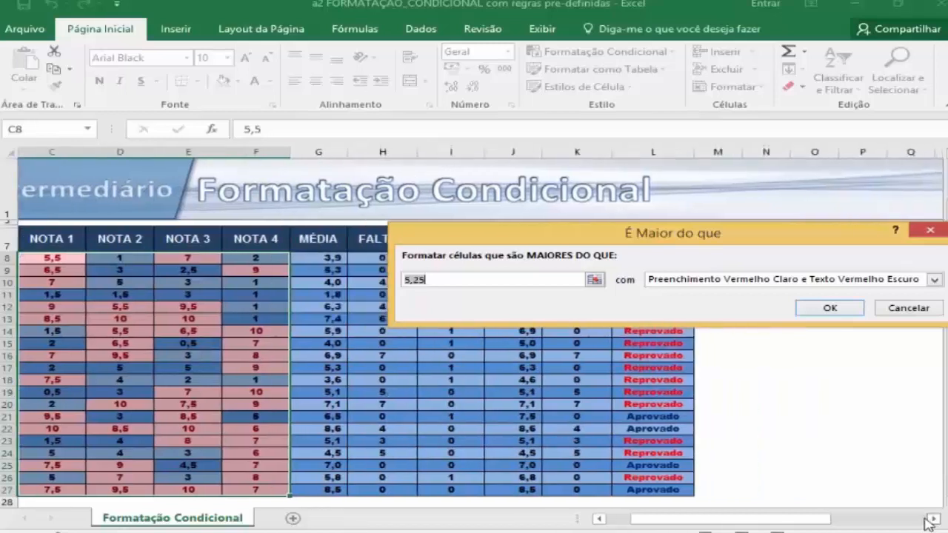
left_click_drag(726, 237, 719, 254)
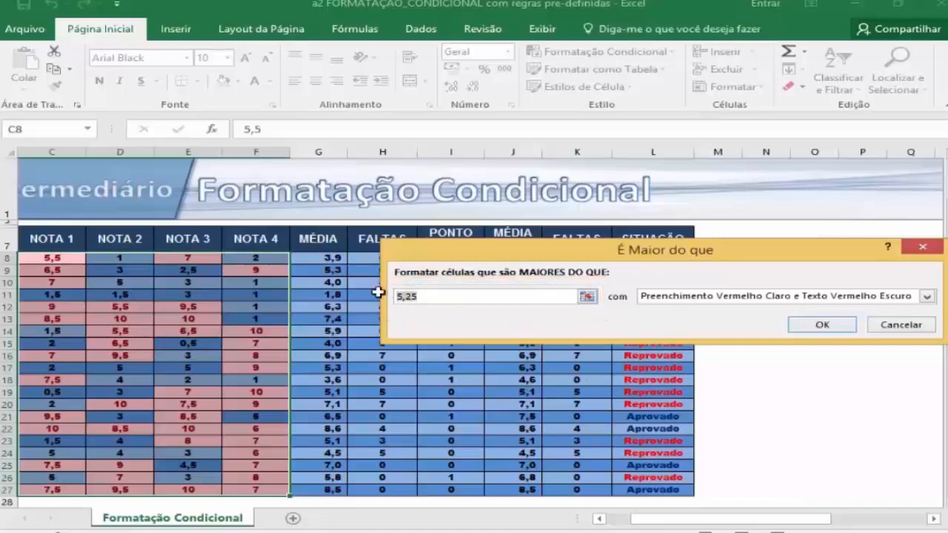
Try 8 as the Greater Than rule's threshold, and set it to 6
type("6")
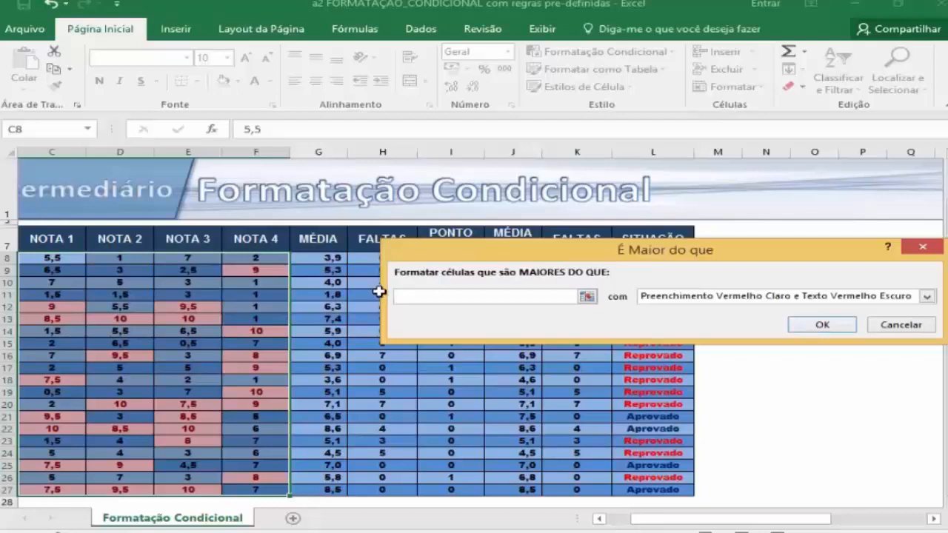
type("8")
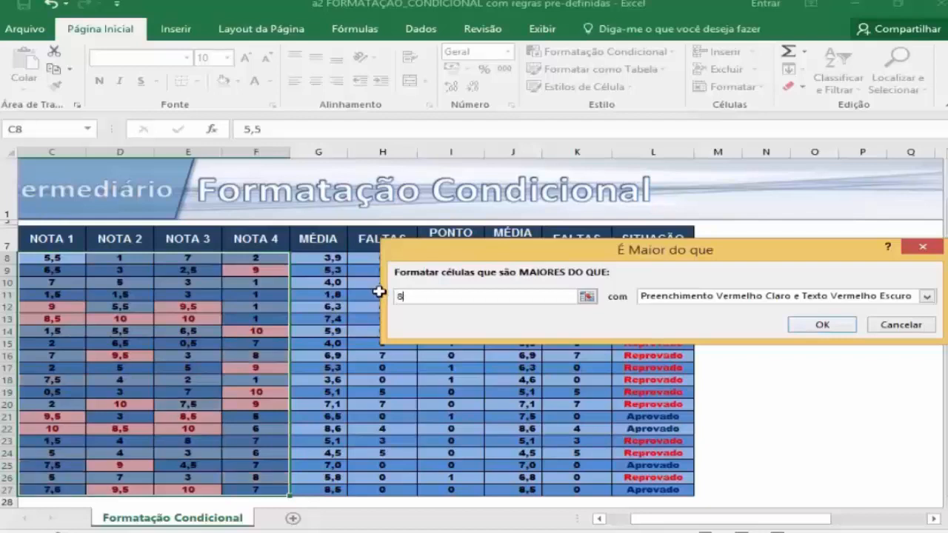
key("BackSpace")
type("6")
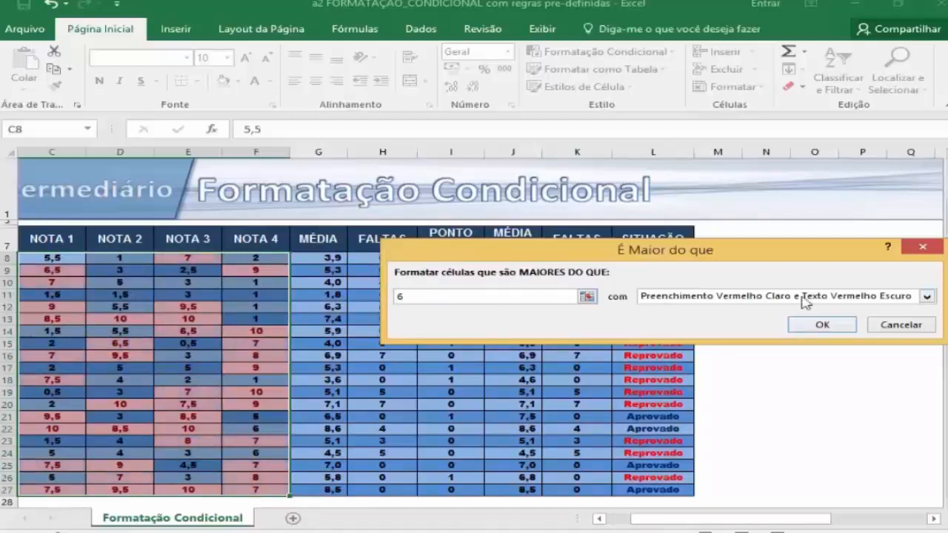
Preview the rule's preset formats: yellow fill, green fill, light red fill, red text (Texto Vermelho) and red border (Borda Vermelha)
left_click(926, 296)
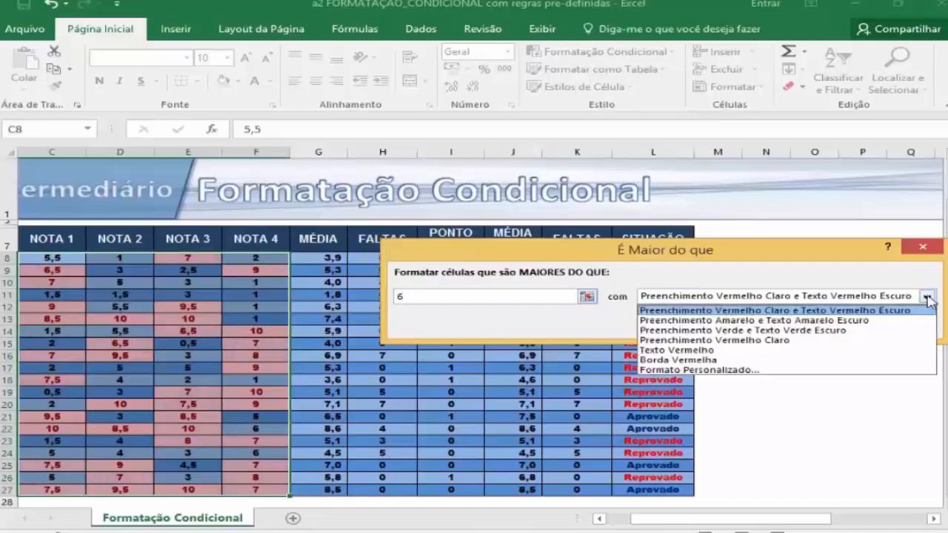
left_click(843, 321)
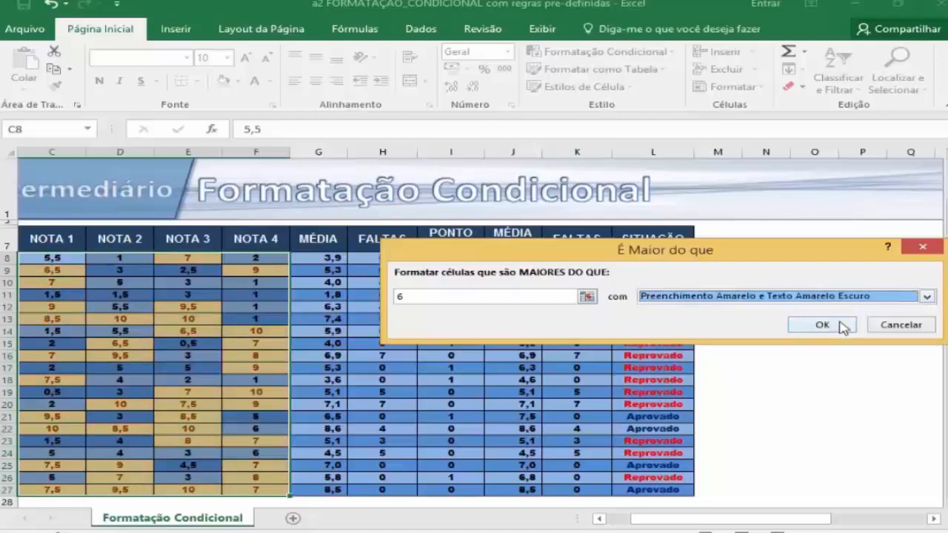
left_click(926, 297)
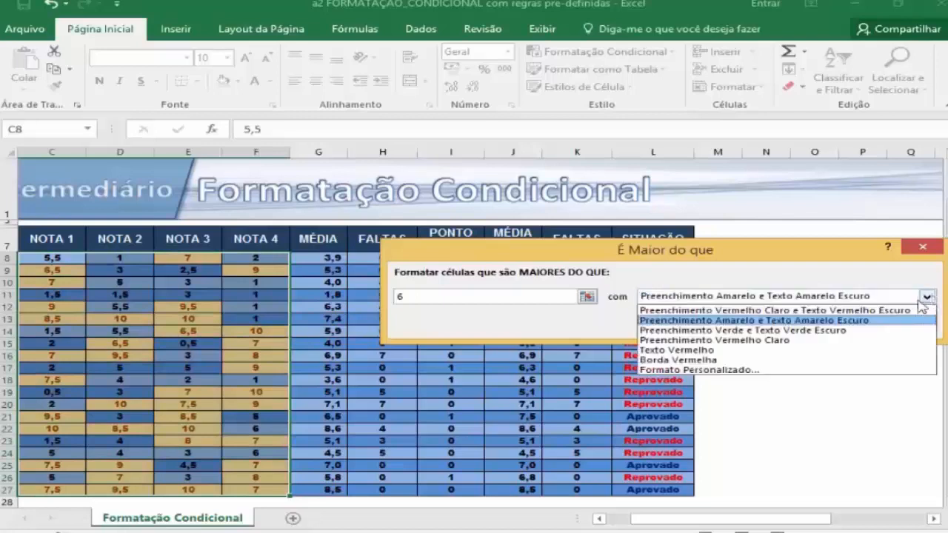
left_click(833, 333)
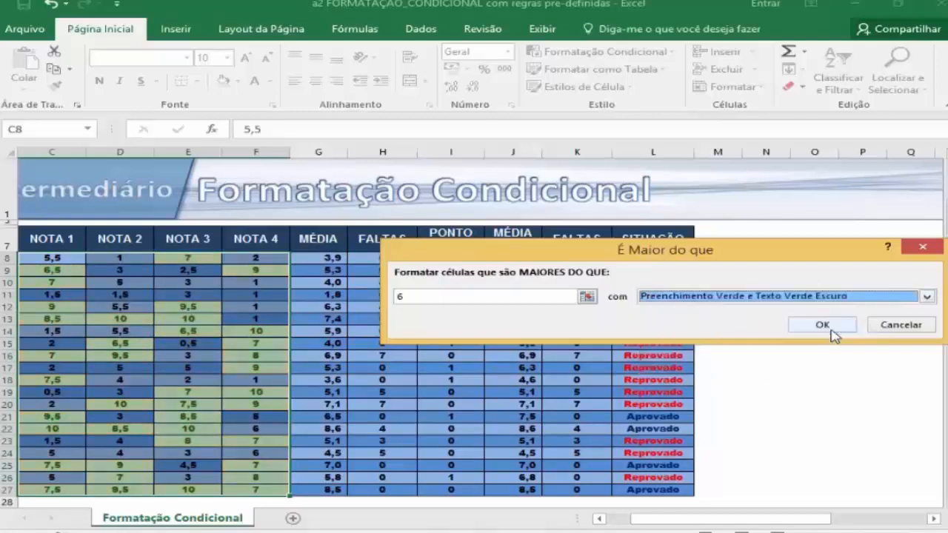
left_click(925, 297)
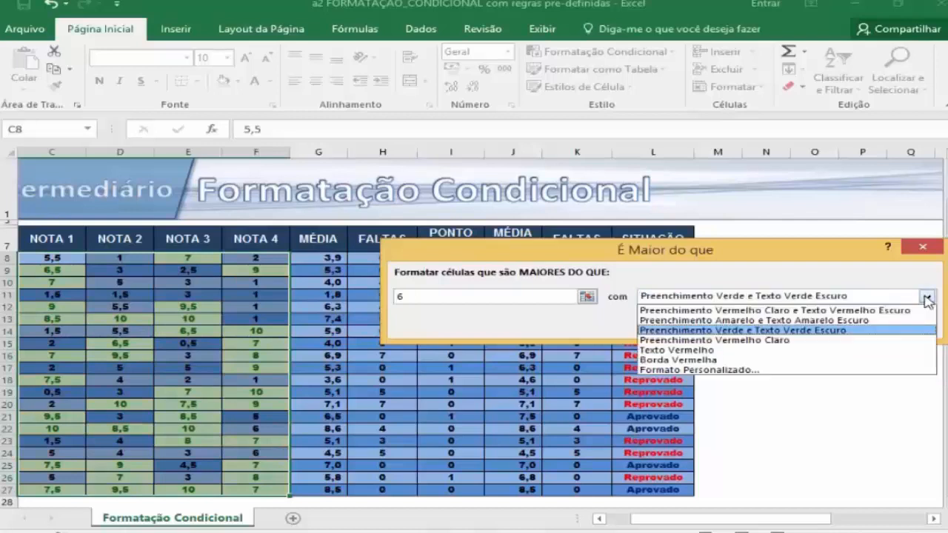
left_click(770, 342)
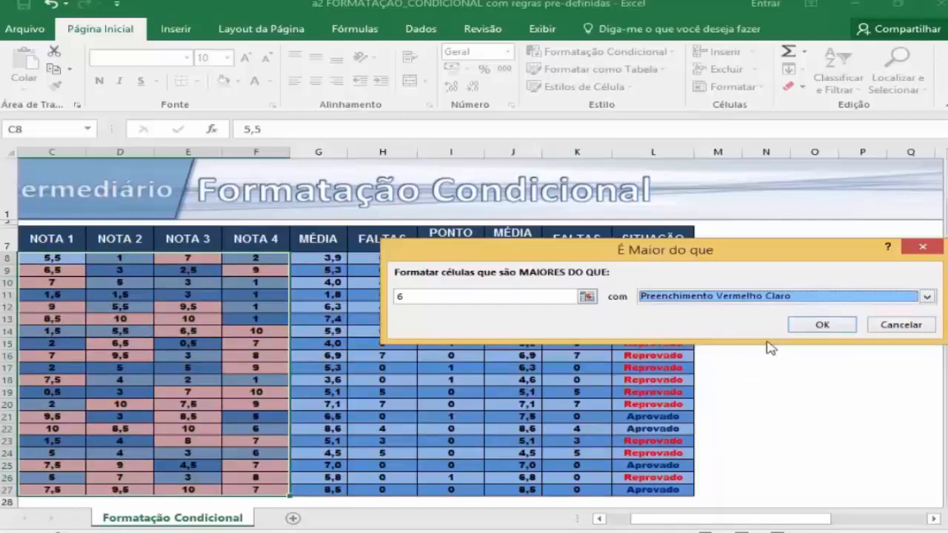
left_click(926, 297)
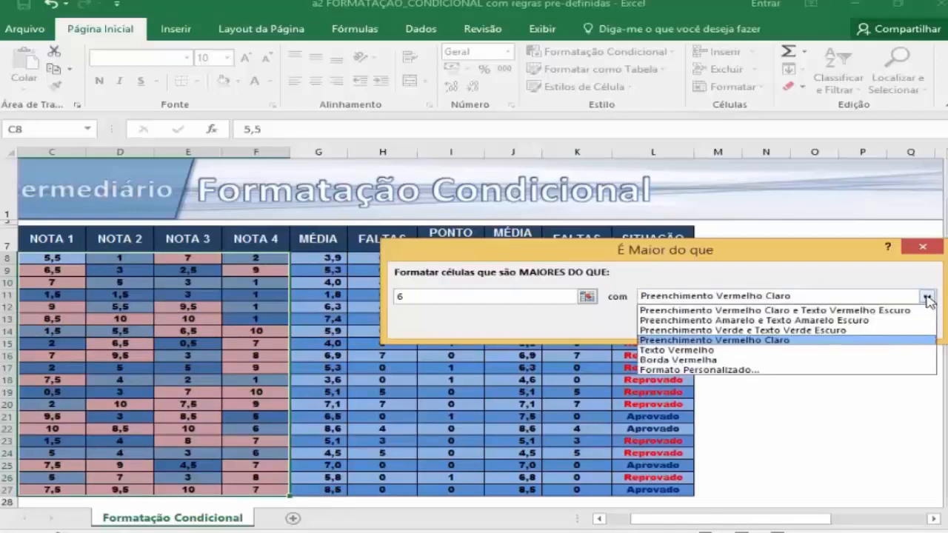
left_click(697, 351)
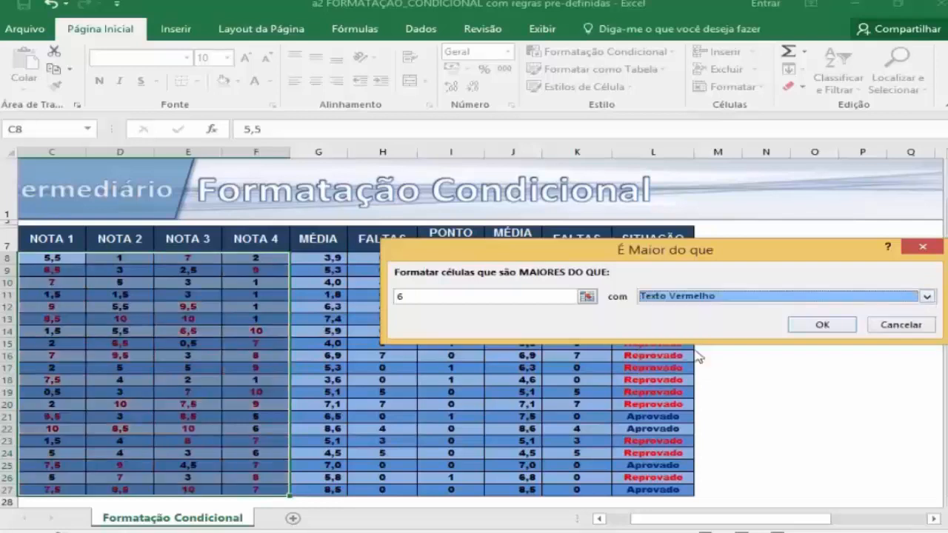
left_click(926, 296)
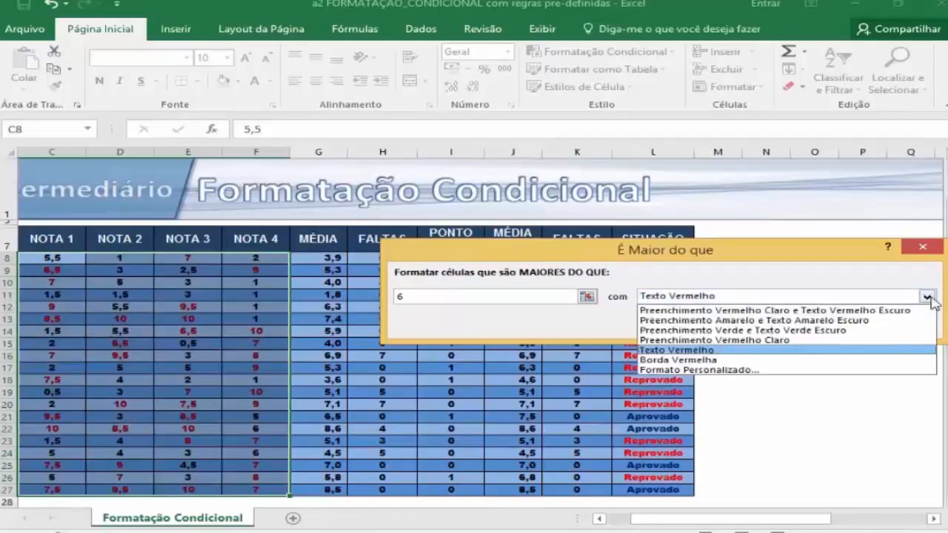
left_click(697, 360)
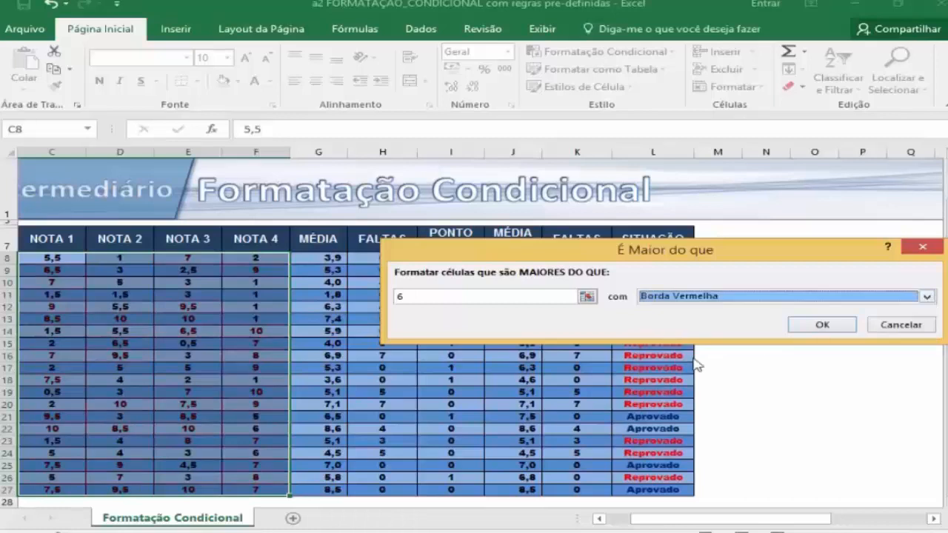
Choose a custom format (Formato Personalizado) for the rule with a blue, bold (Negrito) font
left_click(926, 297)
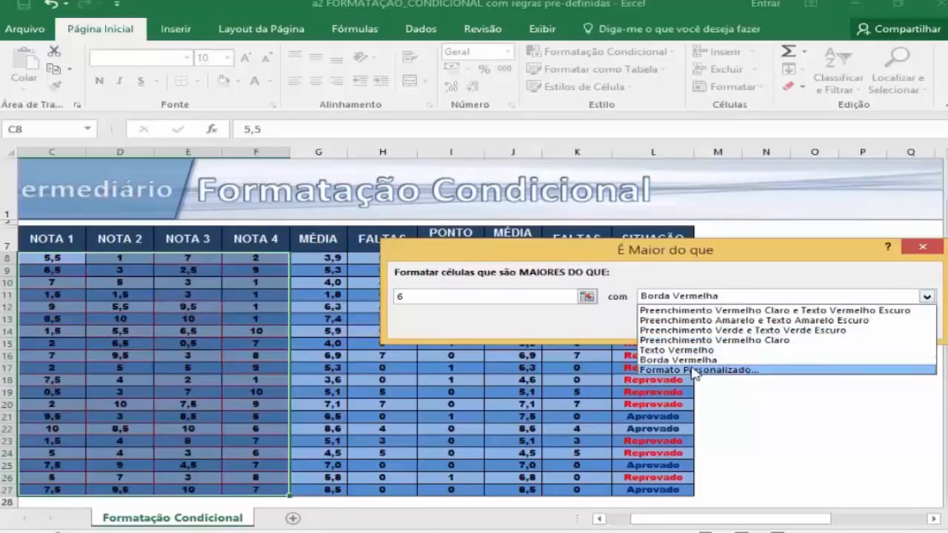
left_click(745, 370)
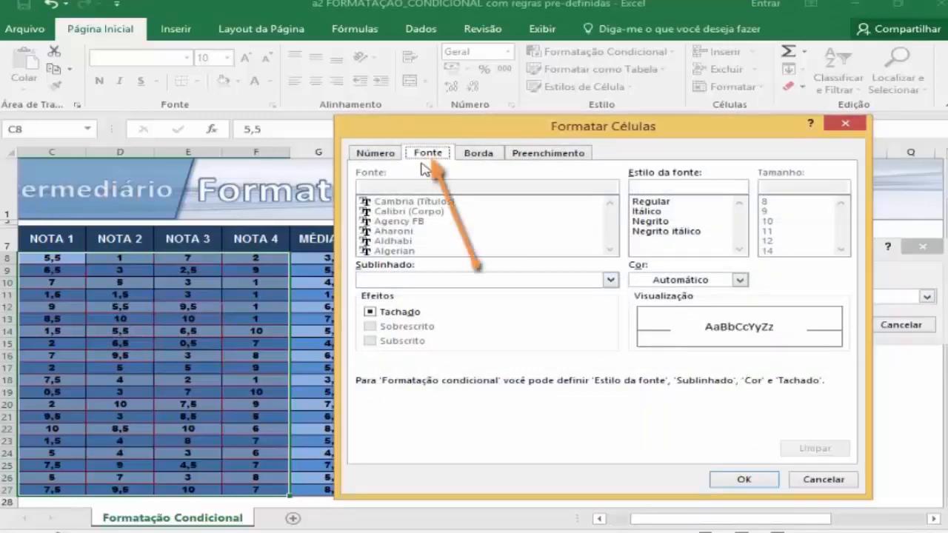
left_click(740, 280)
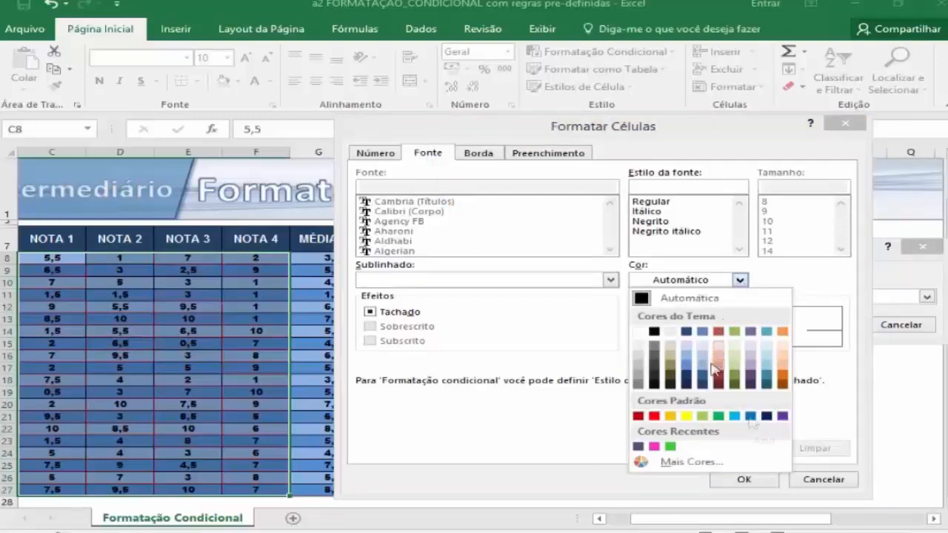
left_click(750, 417)
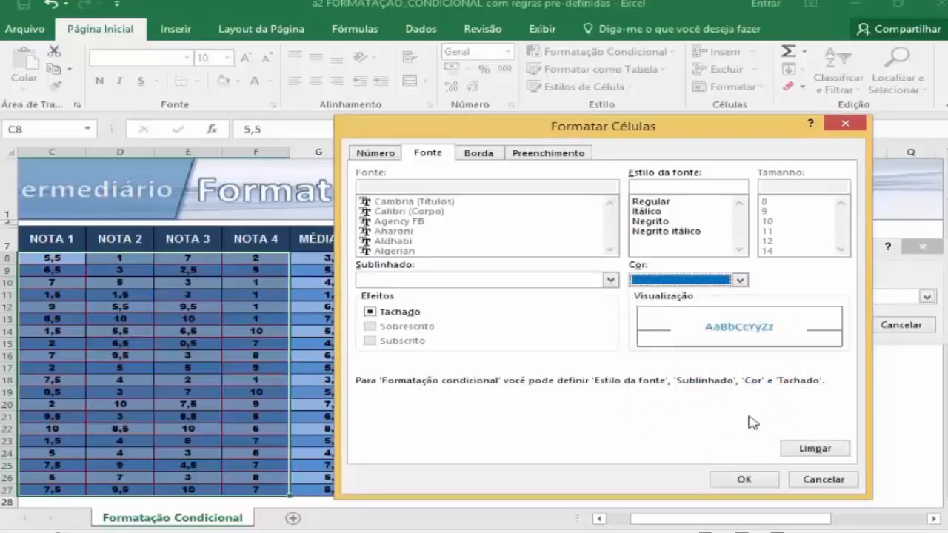
left_click(651, 222)
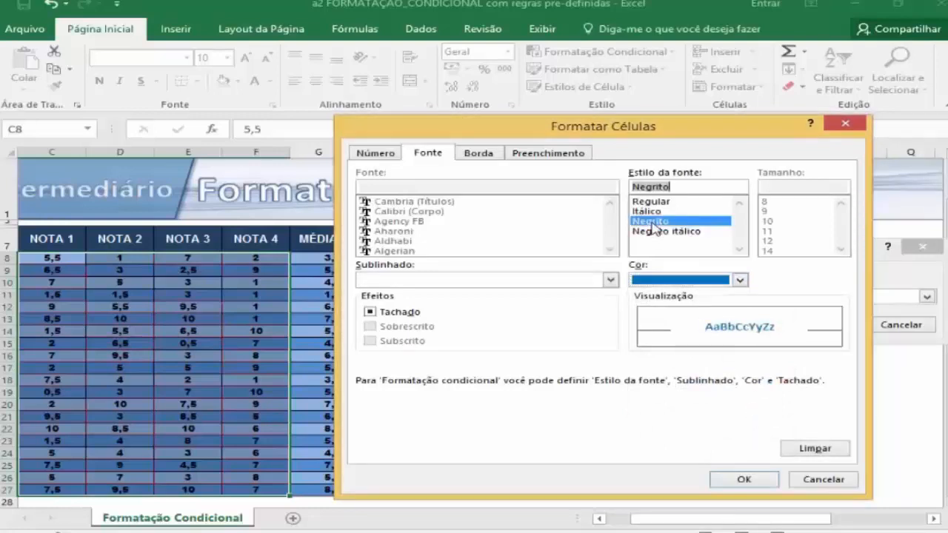
Examine the custom format's border options and line colours
left_click(486, 160)
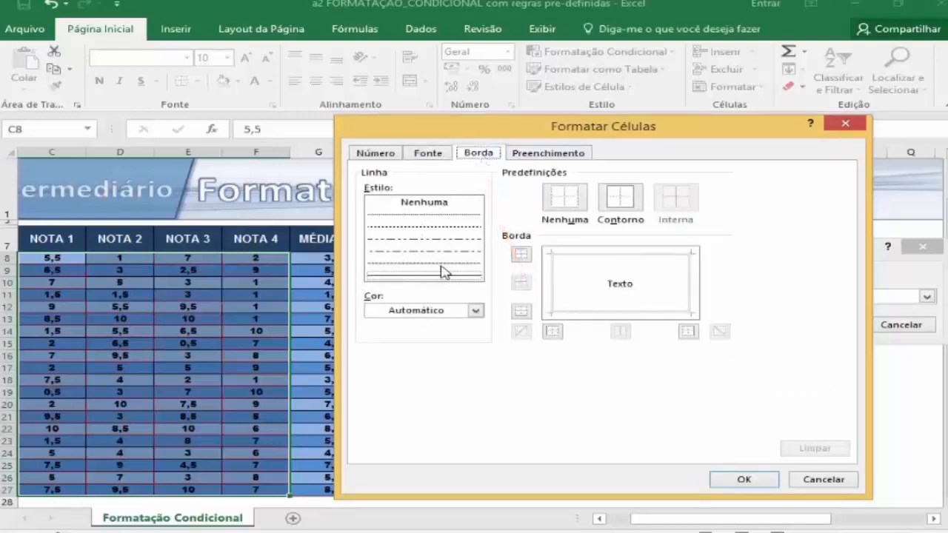
left_click(476, 311)
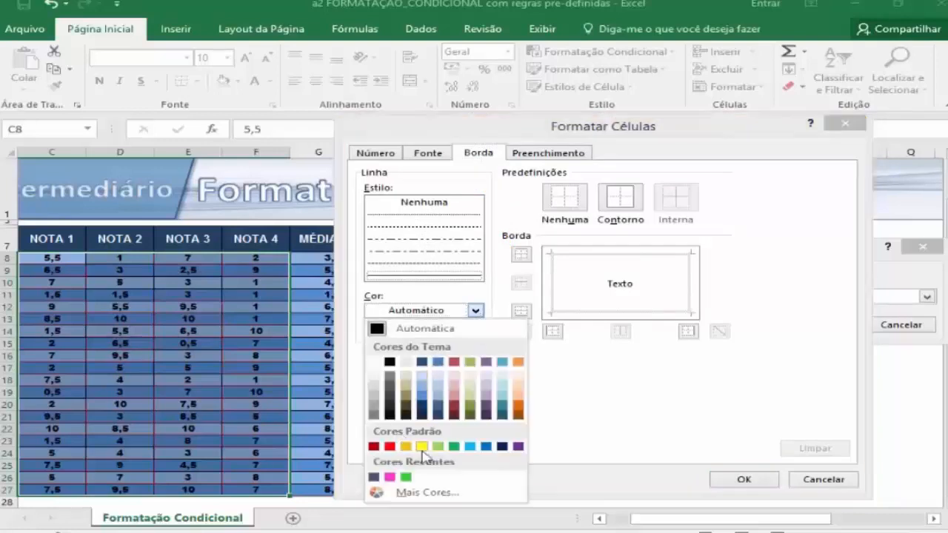
left_click(616, 236)
Try light and dark purple background fills for the custom format, and set the fill to dark blue
left_click(547, 153)
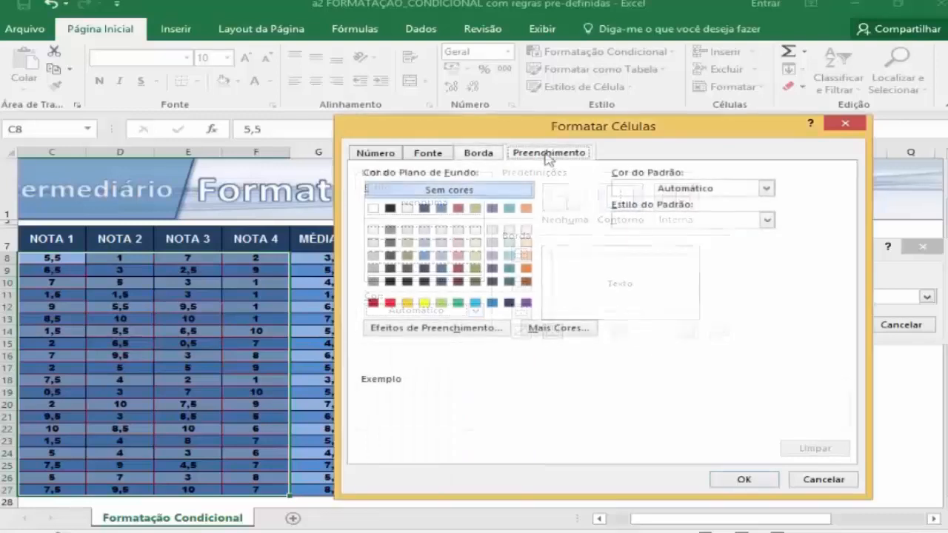
left_click(442, 244)
left_click(492, 256)
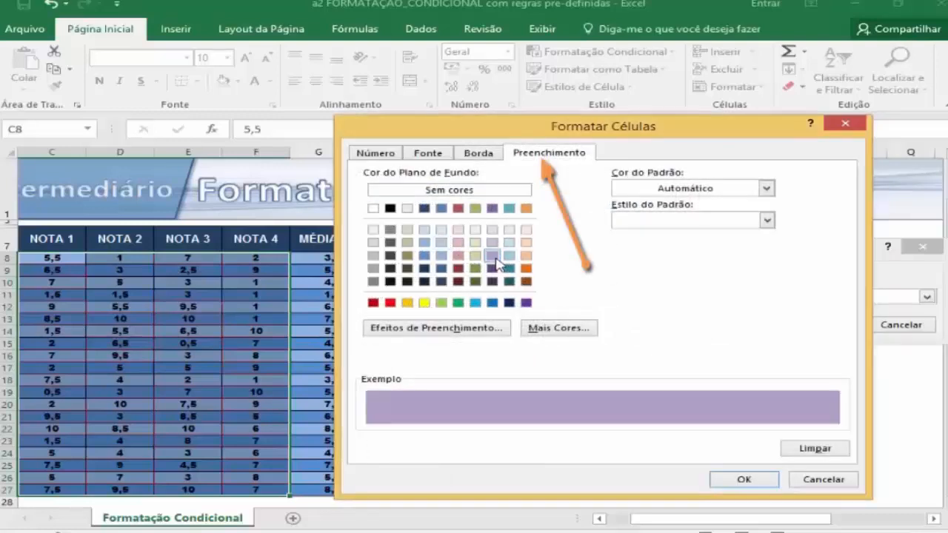
left_click(491, 269)
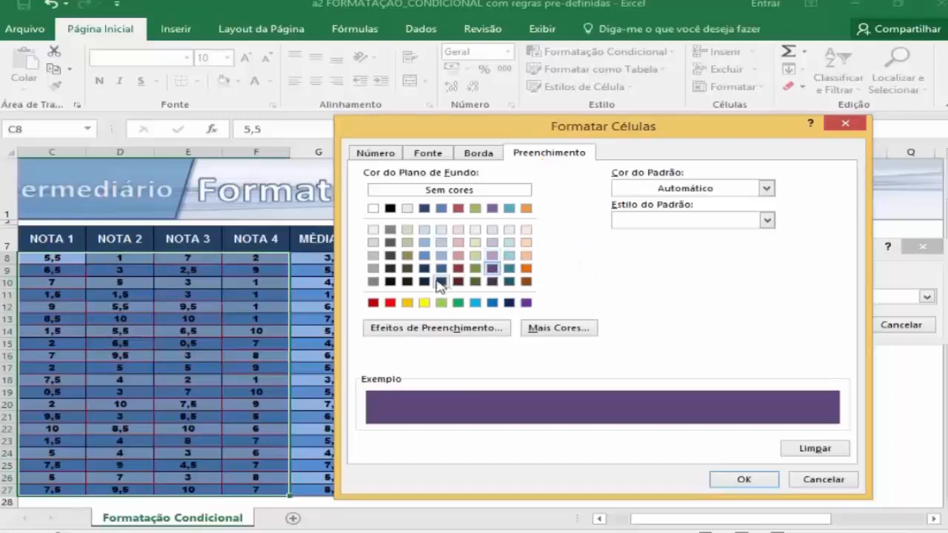
left_click(439, 282)
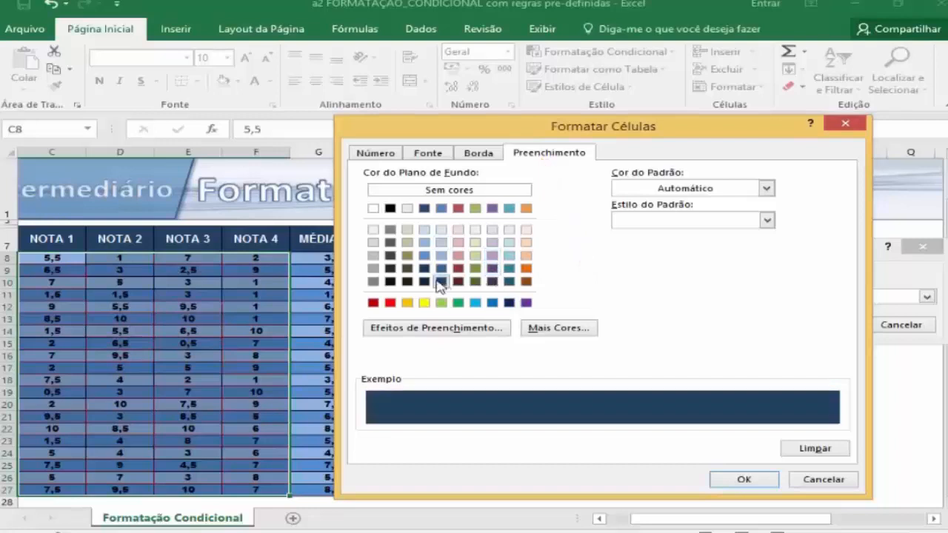
Try a two-colour black and yellow gradient fill in the custom format, and cancel the Greater Than rule
left_click(437, 328)
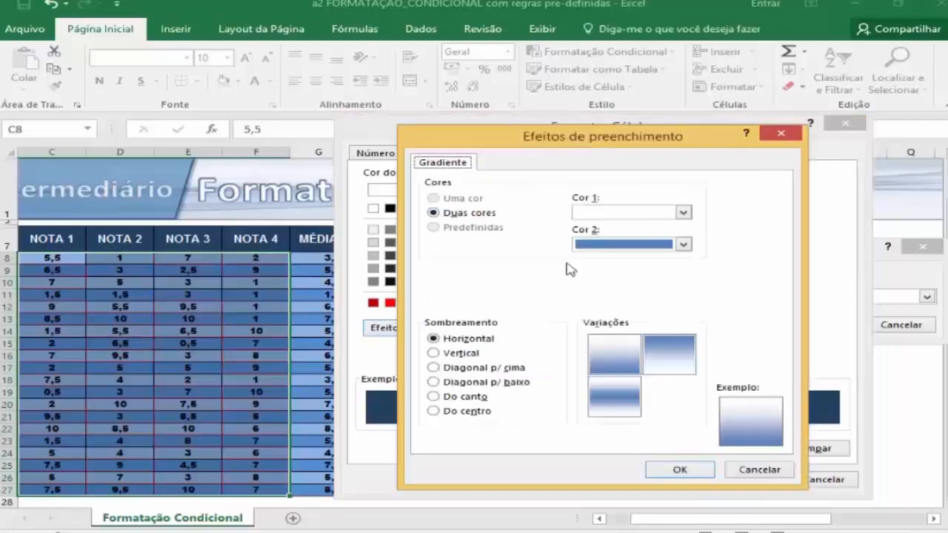
left_click(684, 213)
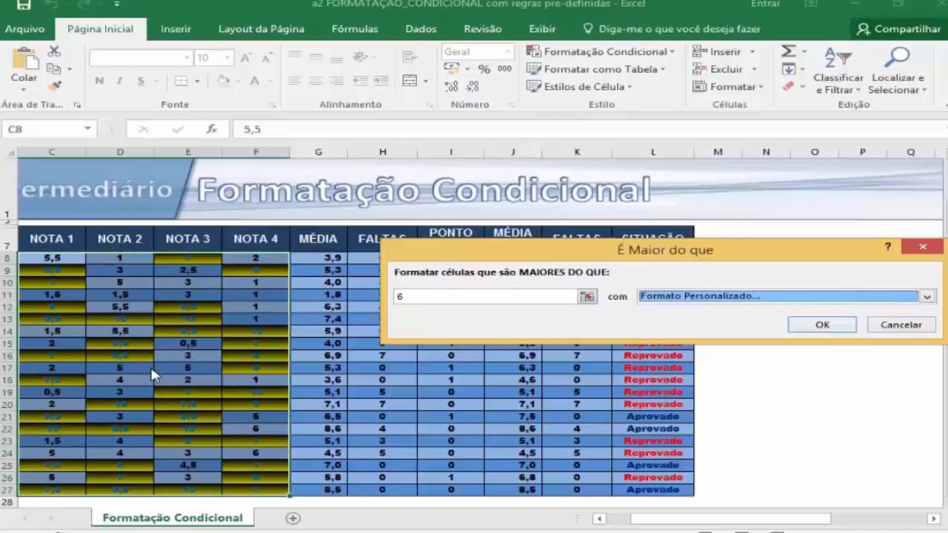
left_click(894, 327)
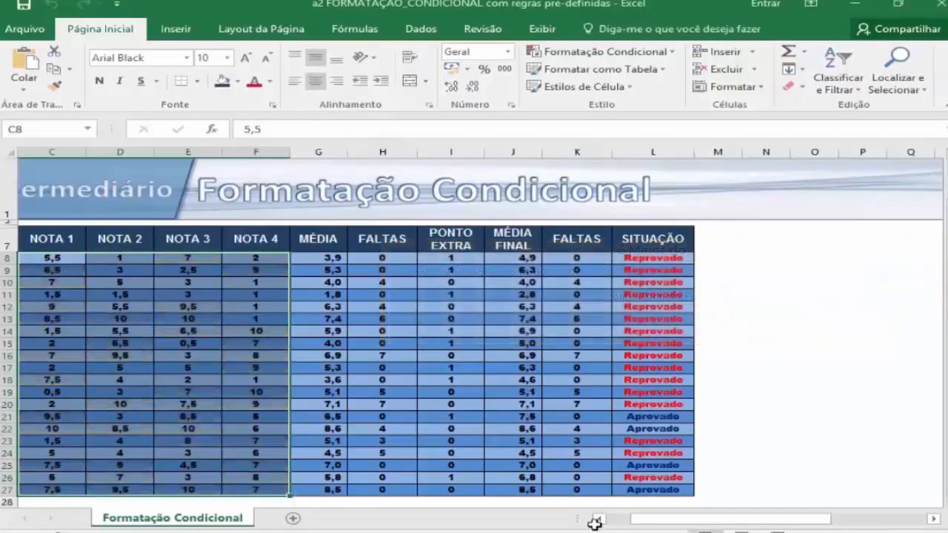
Try a Less Than rule (É Menor do que) on the NOTA 1 to NOTA 4 grades with thresholds 7, 5 and 4
left_click(596, 519)
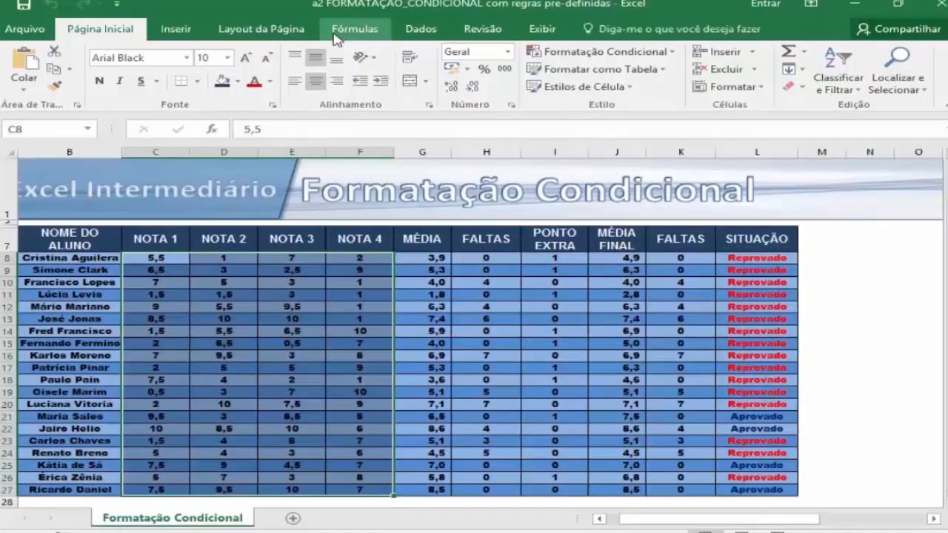
left_click(669, 54)
mouse_move(685, 86)
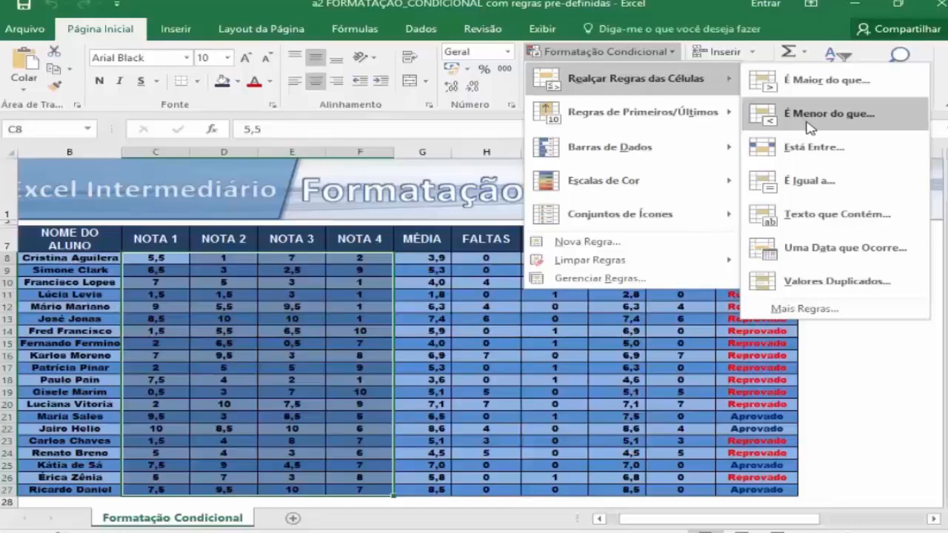
left_click(809, 114)
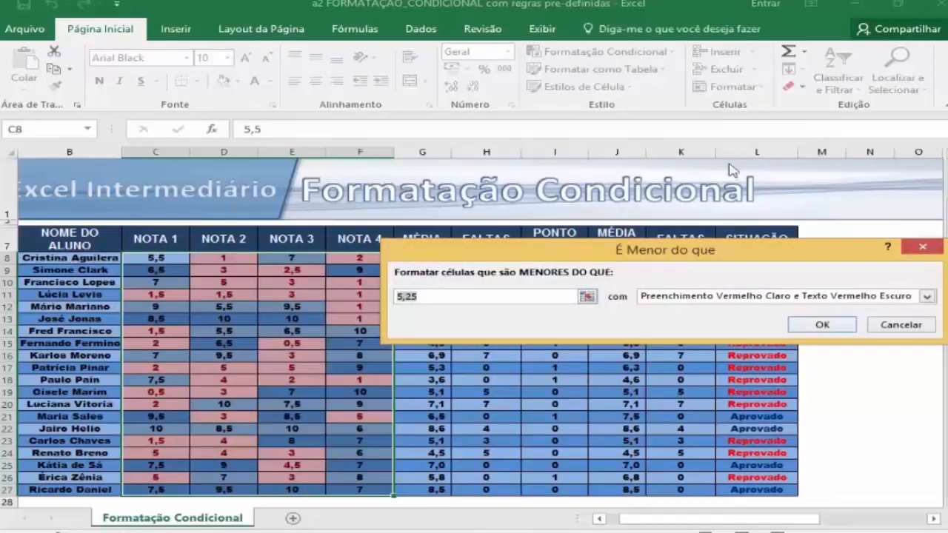
left_click_drag(532, 259, 549, 260)
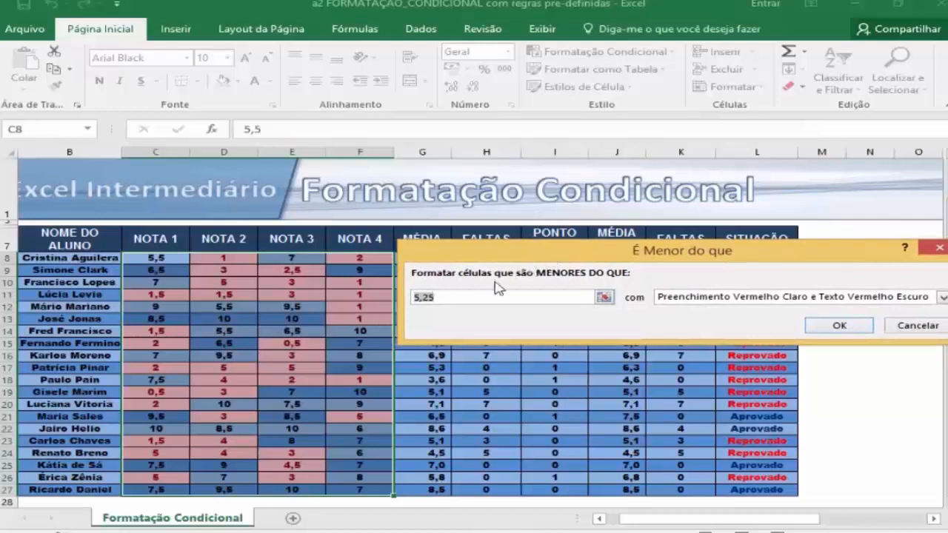
type("7")
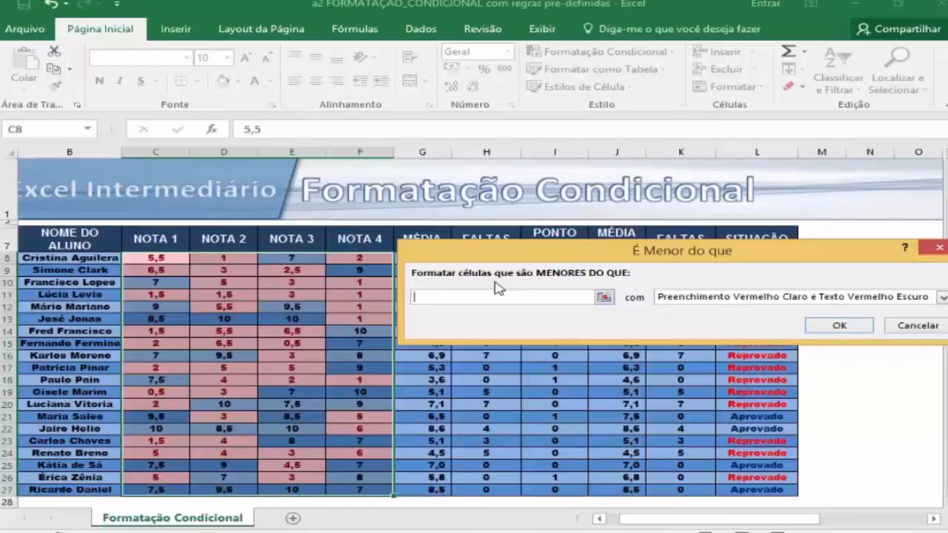
type("5")
key("BackSpace")
type("4")
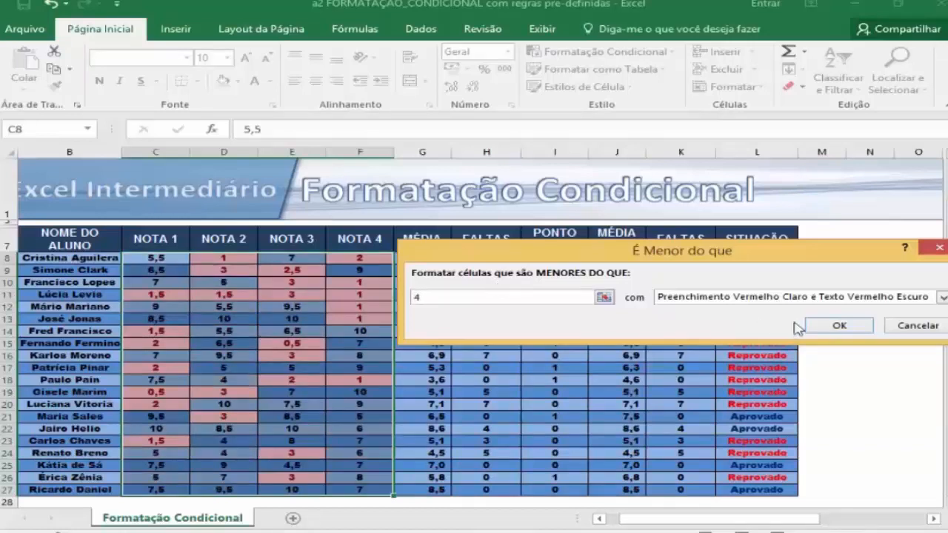
left_click(942, 297)
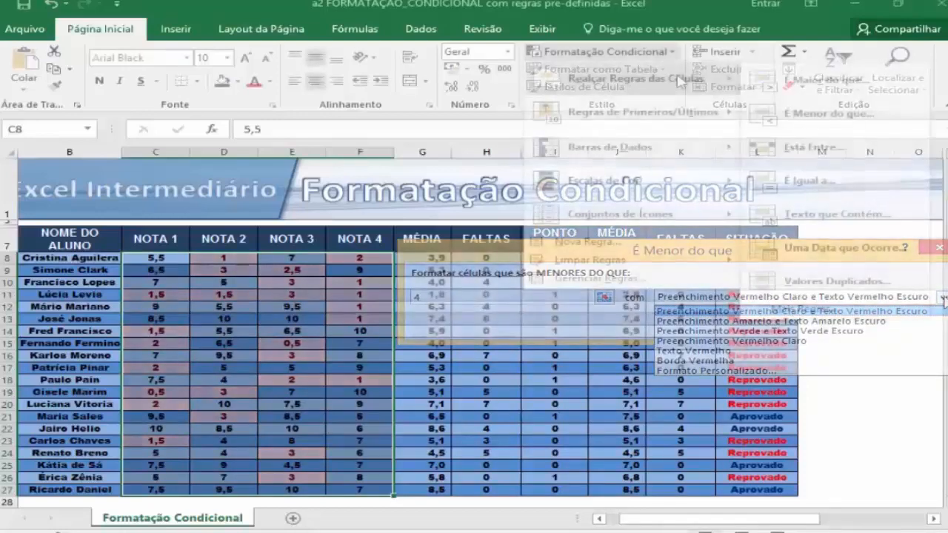
Try a Between rule (Está Entre) on the grades from 5 and from 6 to 10, and cancel it
left_click(851, 153)
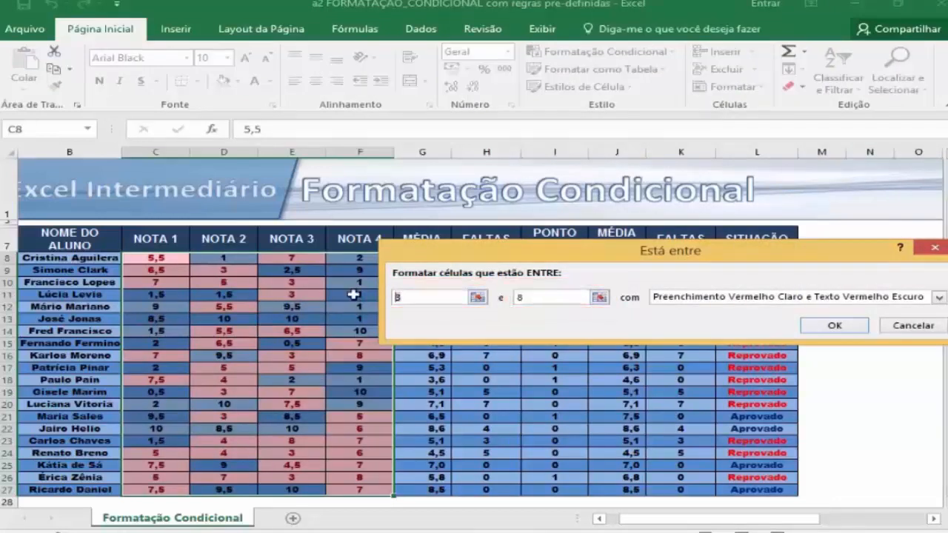
type("5")
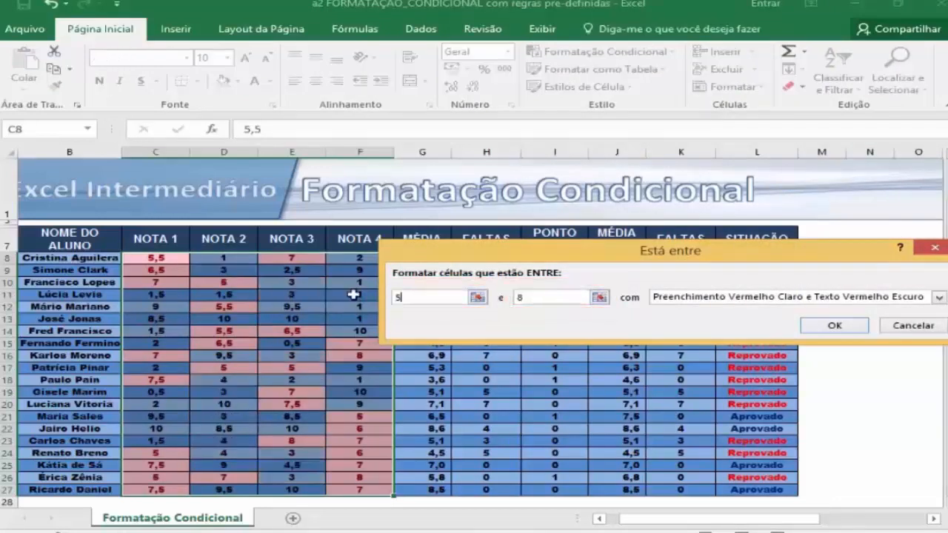
key("BackSpace")
type("6")
left_click(519, 297)
type("10")
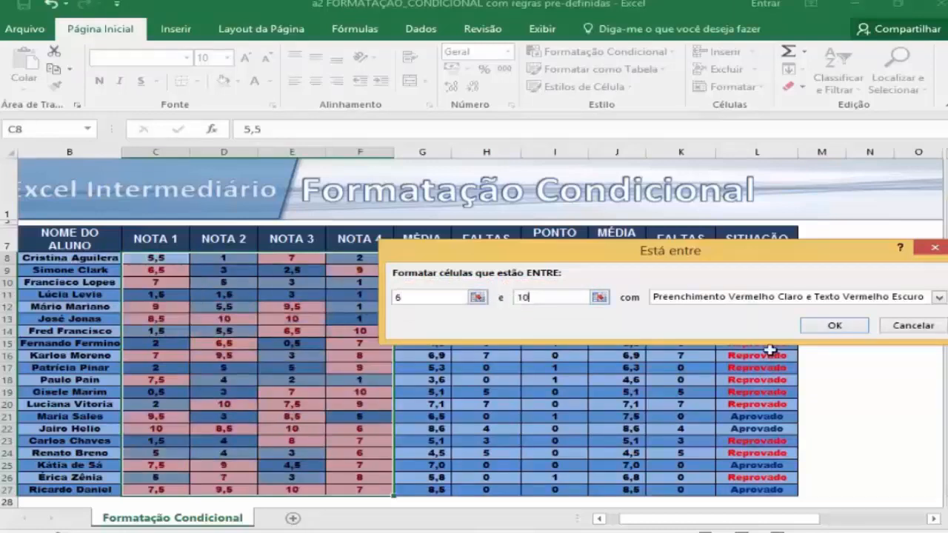
left_click(880, 325)
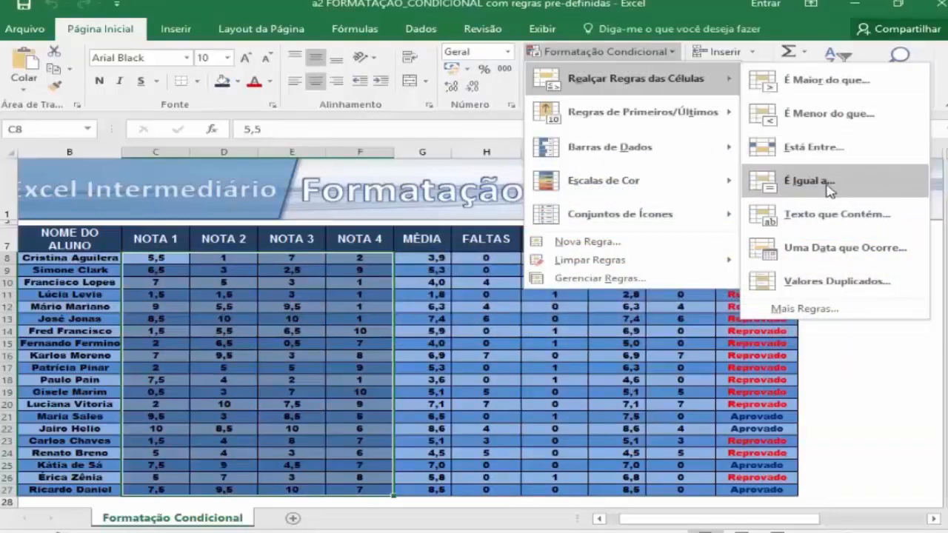
Try an Equal To rule (É Igual a) on the grades with the values 7, 8 and 10
left_click(827, 191)
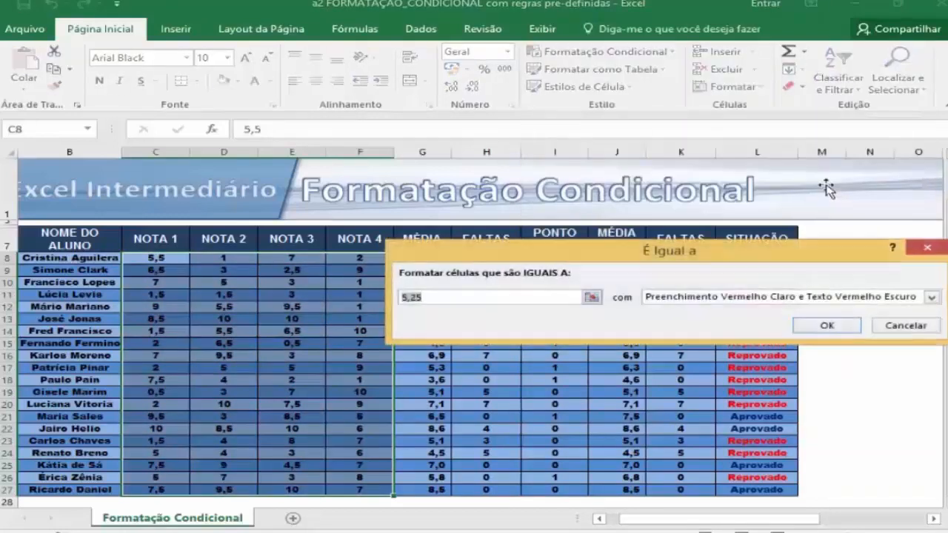
type("7")
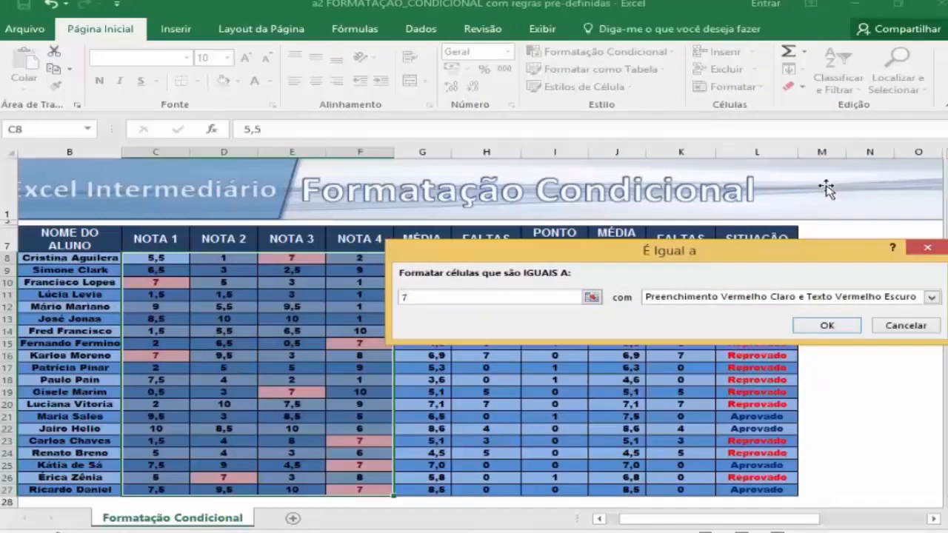
key("BackSpace")
type("8")
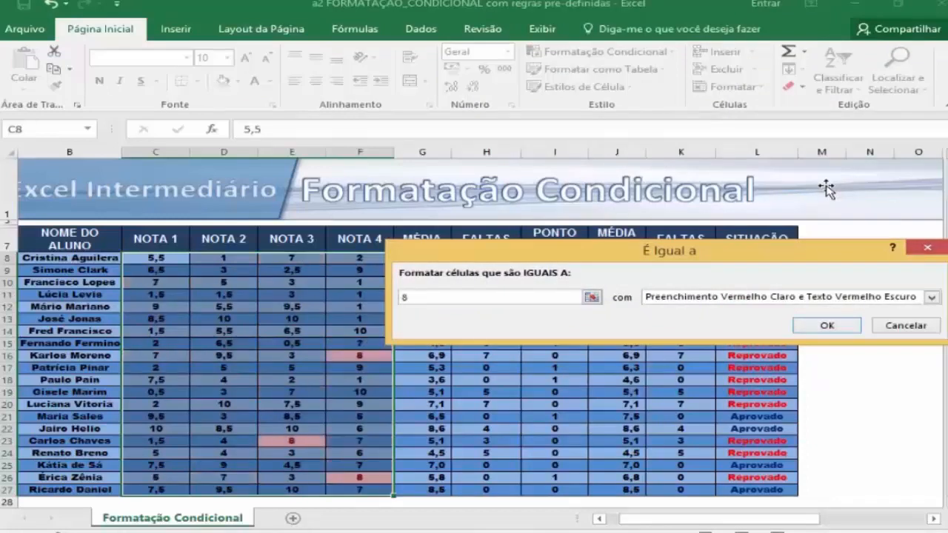
key("BackSpace")
type("10")
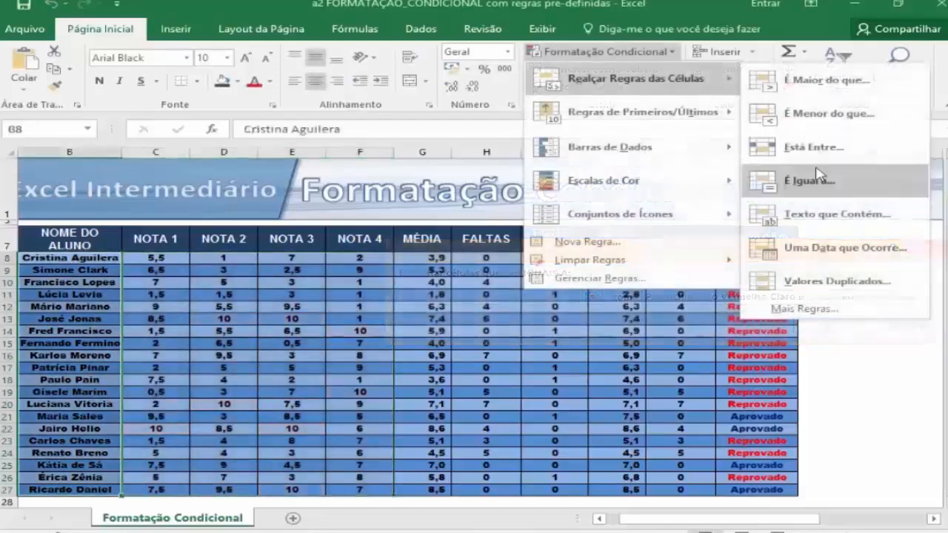
Try a Text that Contains rule (Texto que Contém) on the student names with the letter "a"
left_click(822, 216)
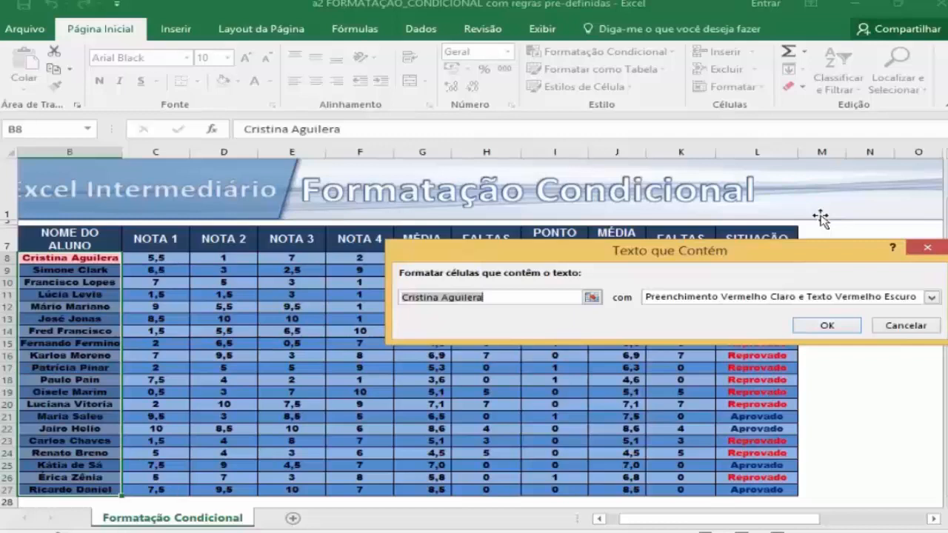
key("BackSpace")
type("a")
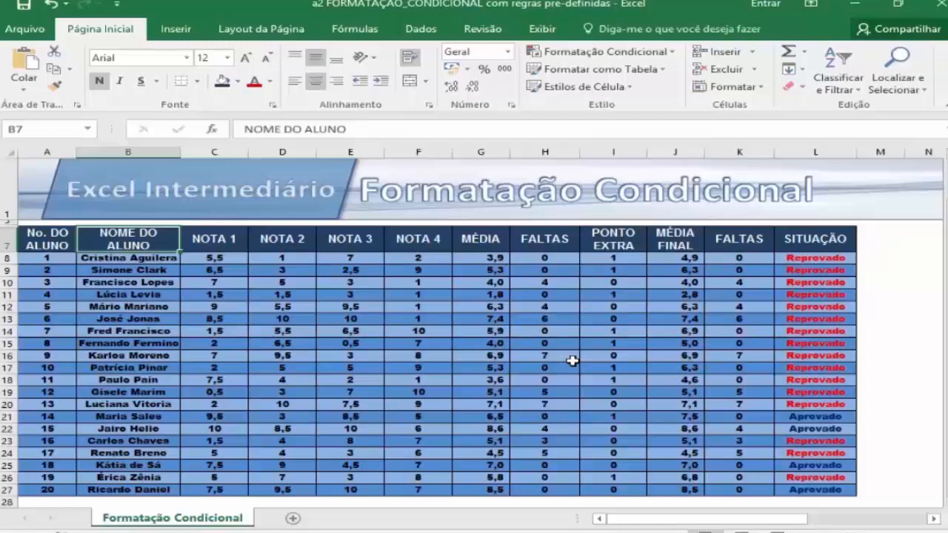
Insert a new column before NOME DO ALUNO and give it the header DATA
left_click(154, 151)
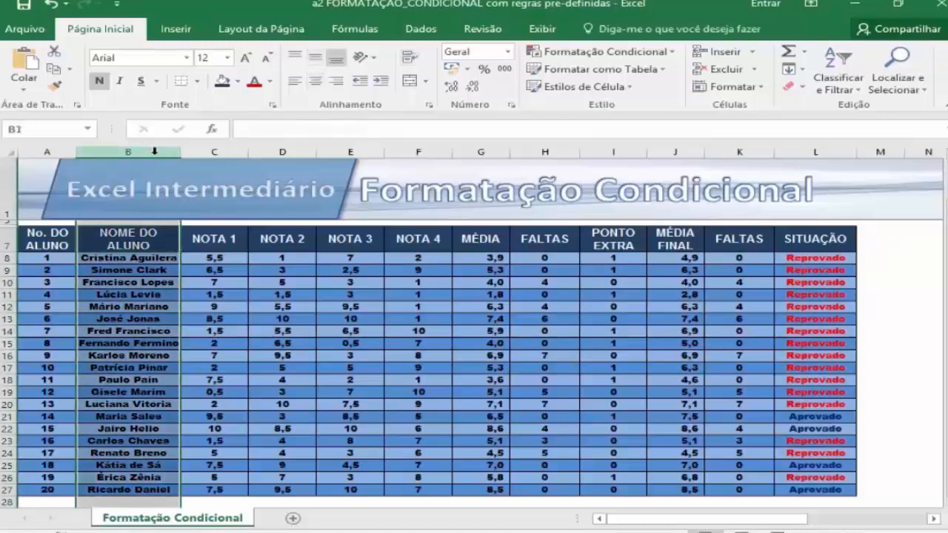
key("ctrl+plus")
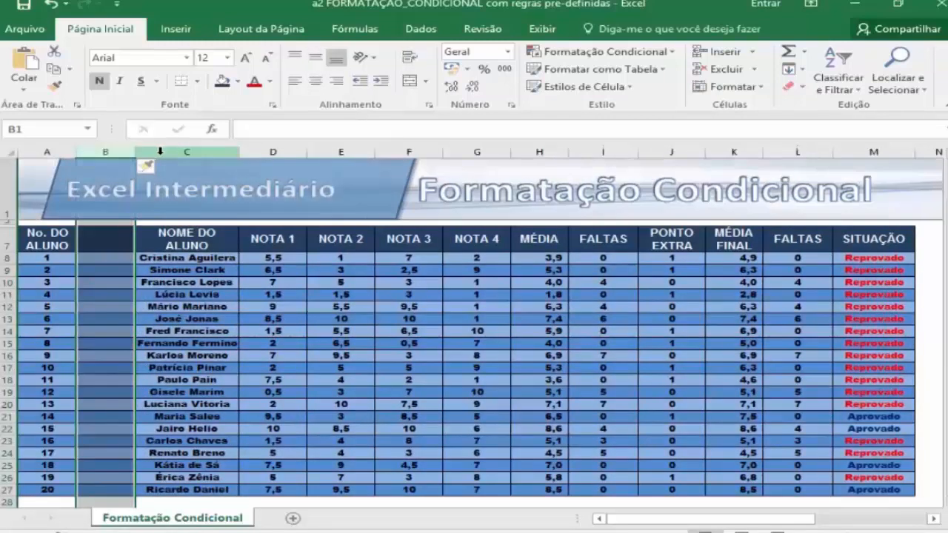
left_click(104, 239)
type("DATA")
Fill the DATA column for all students with consecutive dates from 01/10/2016 to 20/10/2016
left_click(103, 257)
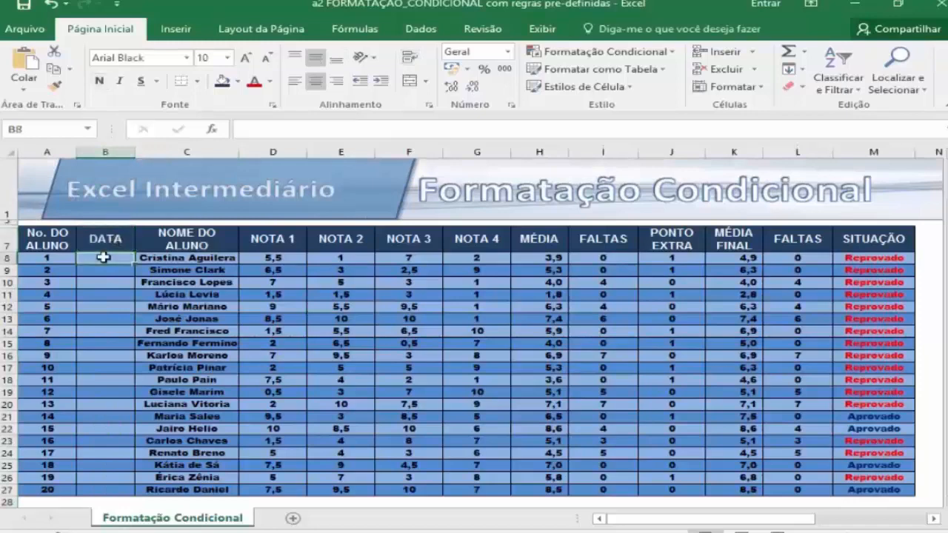
type("01/10/2016")
key("Return")
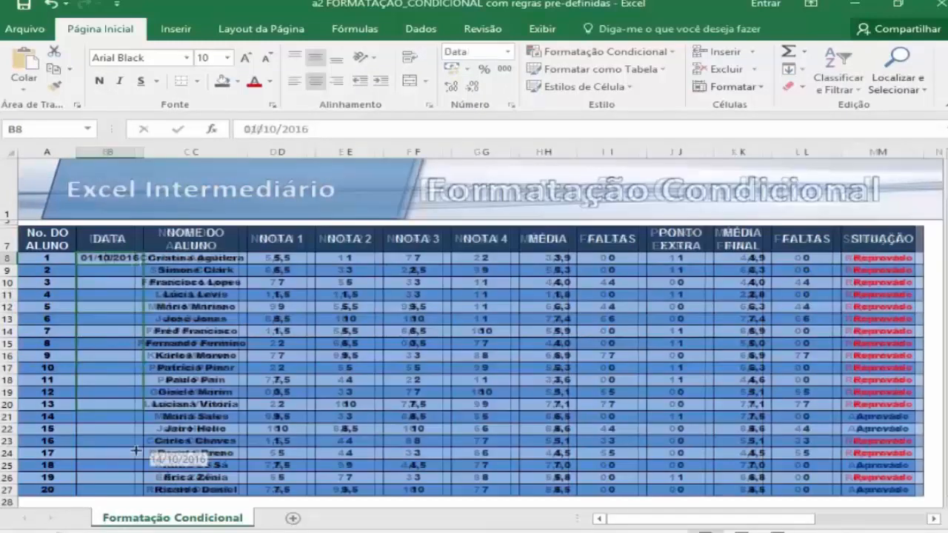
left_click_drag(136, 450, 135, 495)
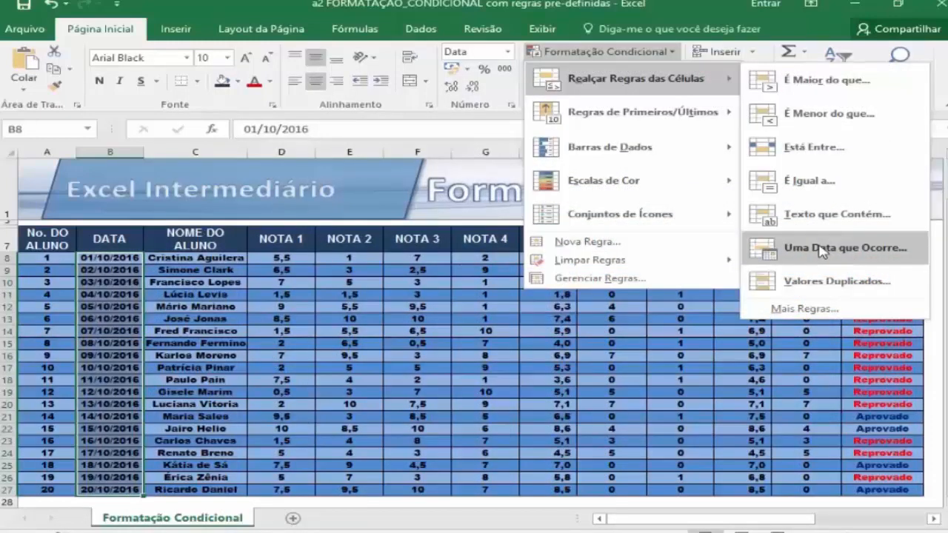
Try a Date Occurring rule (Uma Data que Ocorre) on the dates with Ontem, Hoje, Amanhã and Nos últimos 7 dias
left_click(822, 249)
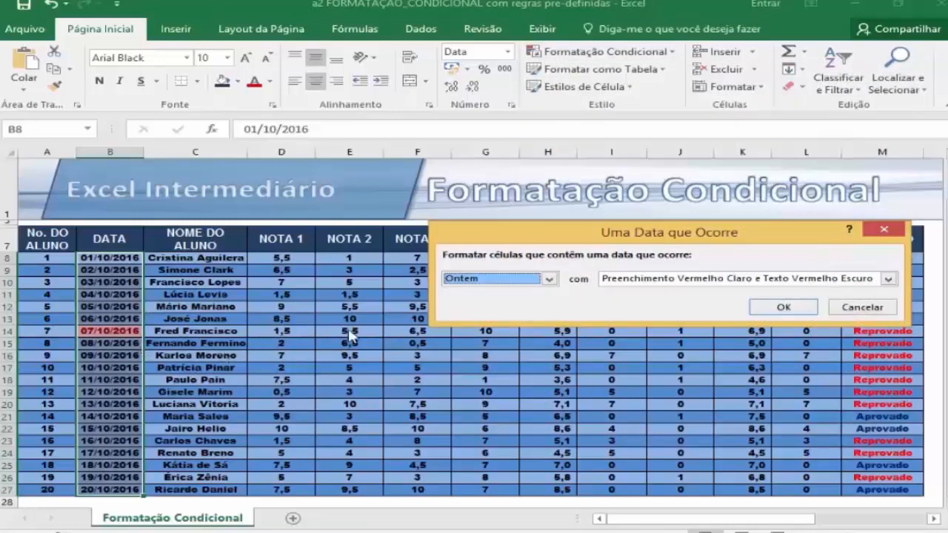
left_click(549, 280)
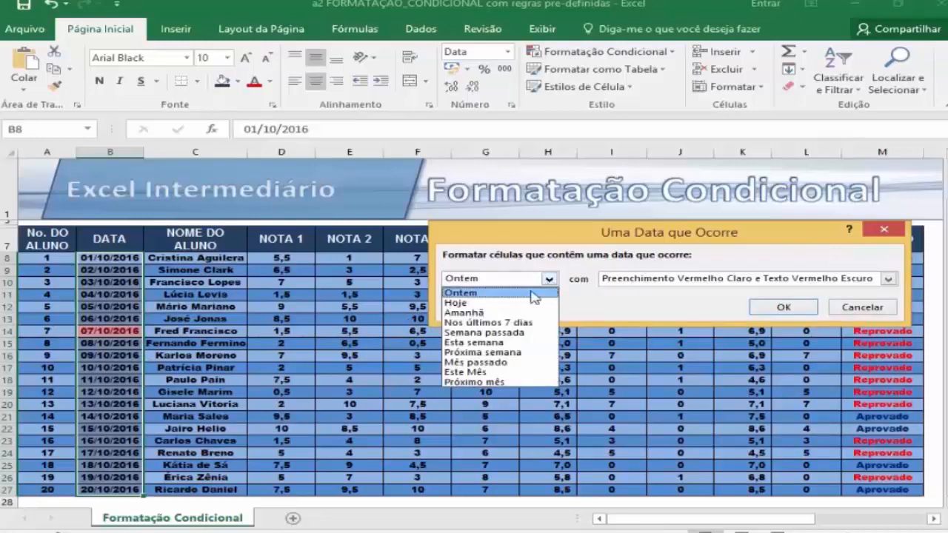
left_click(469, 304)
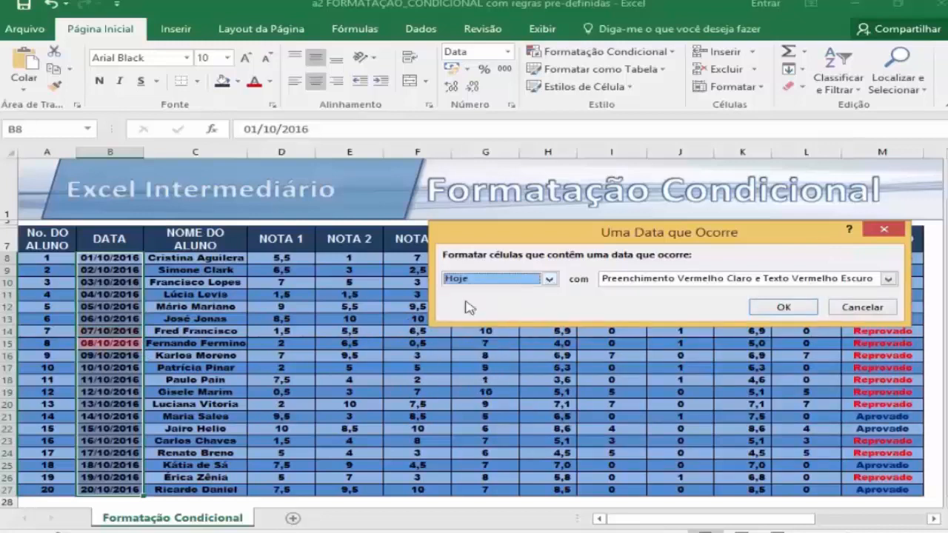
left_click(550, 279)
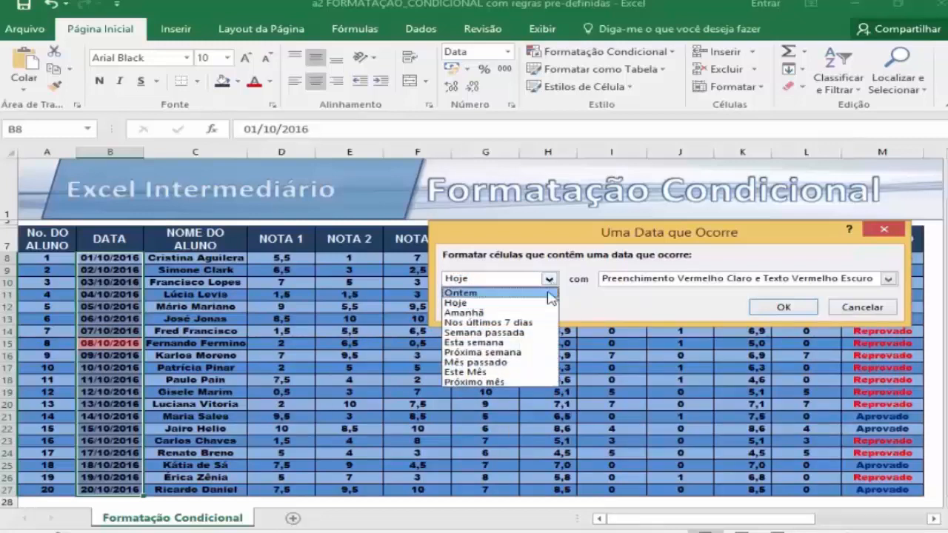
left_click(494, 314)
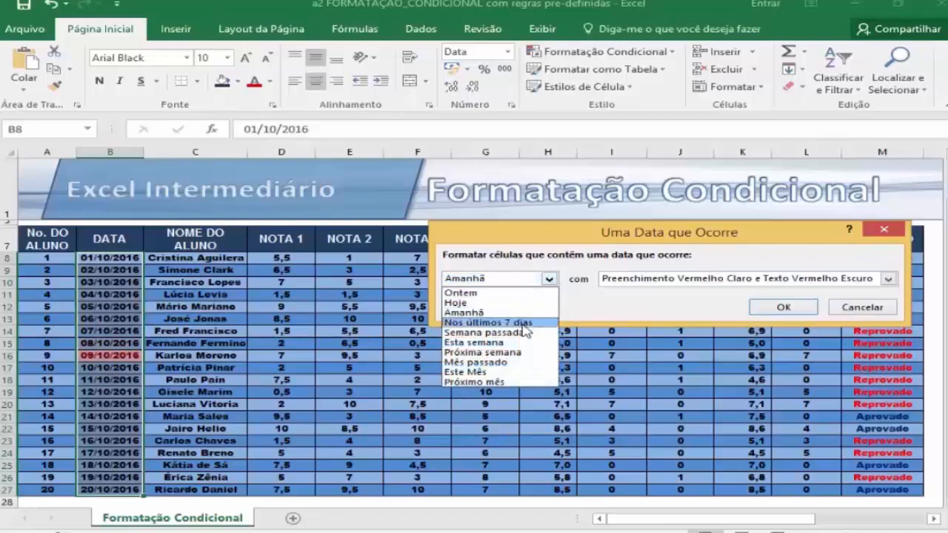
left_click(525, 329)
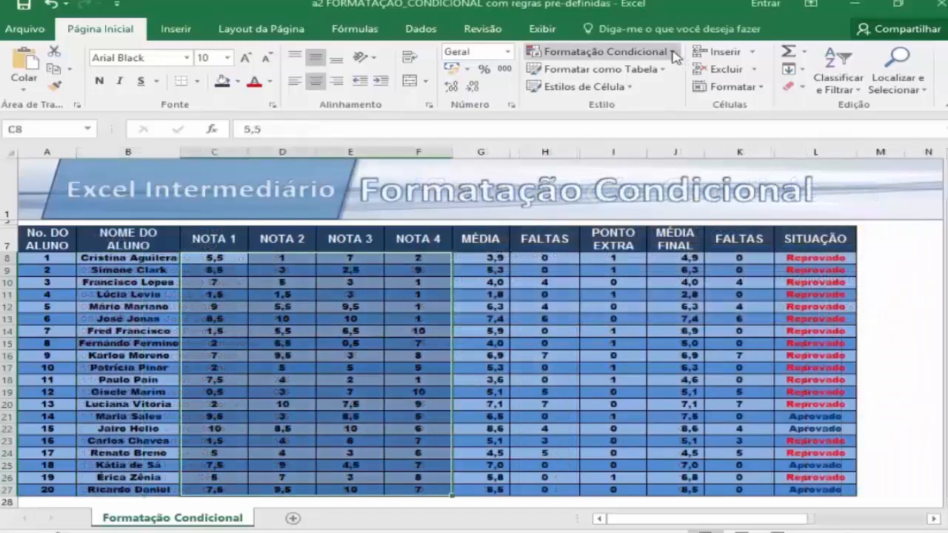
Try a Duplicate Values rule (Valores Duplicados) on the grades with Duplicados and Exclusivos, and cancel it
left_click(674, 53)
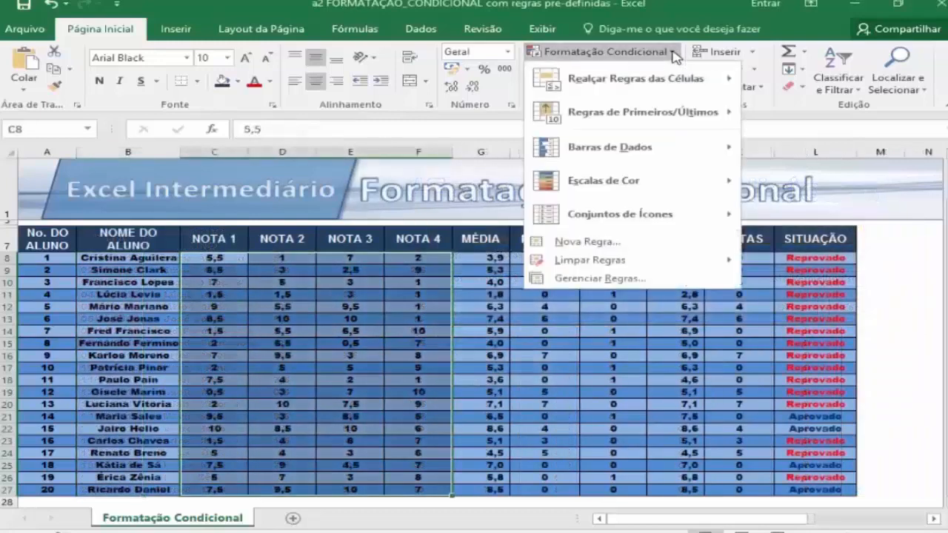
mouse_move(675, 83)
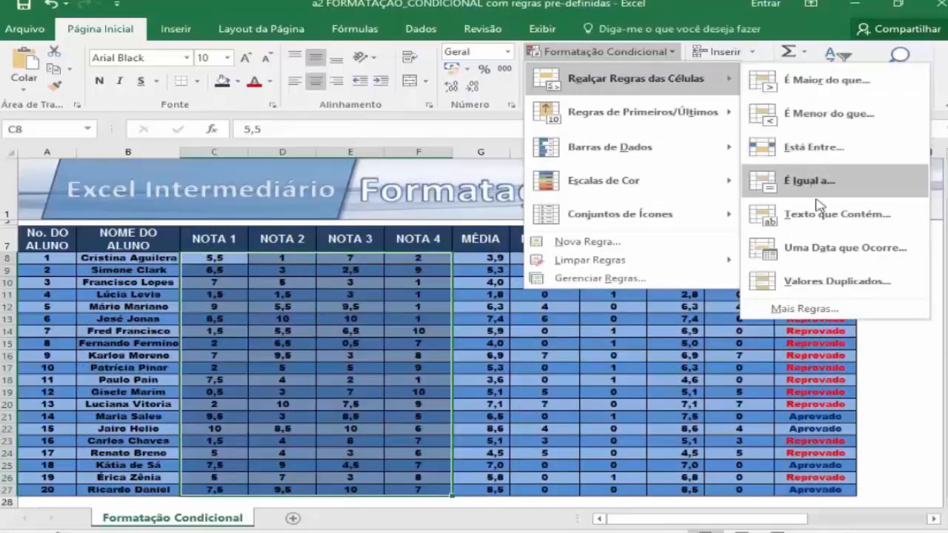
left_click(836, 283)
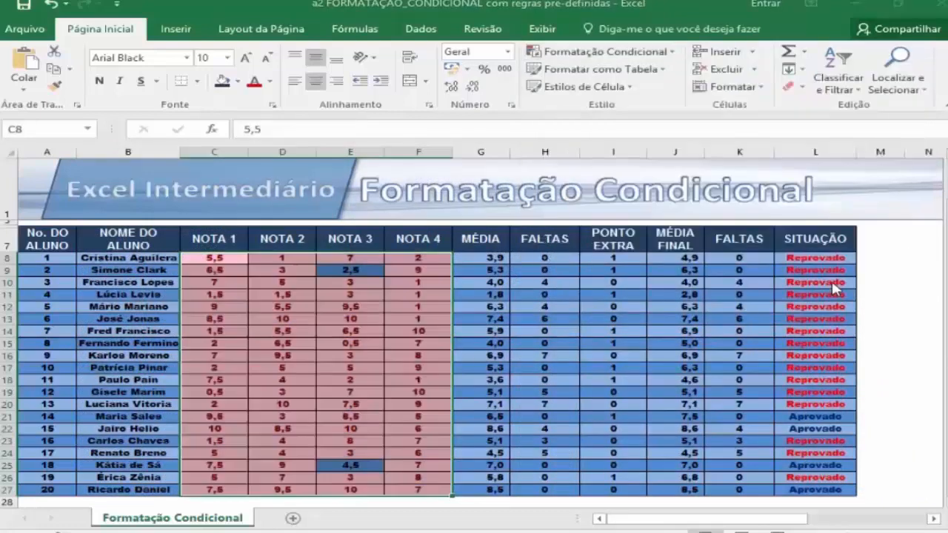
left_click_drag(635, 236, 666, 231)
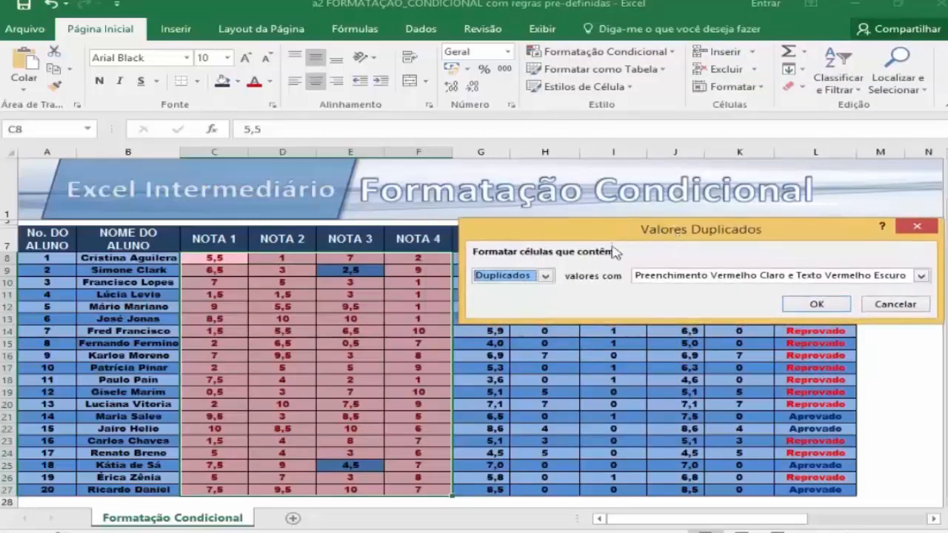
left_click(545, 276)
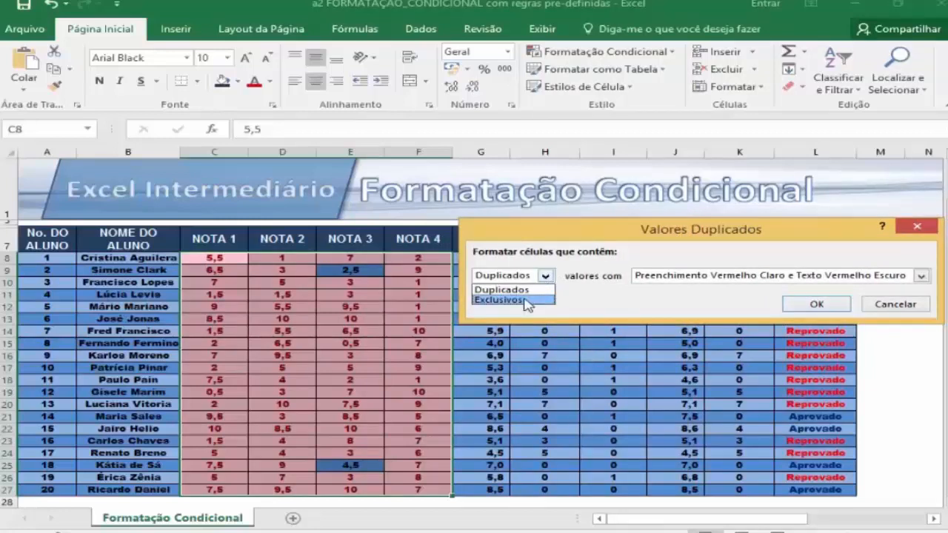
left_click(524, 300)
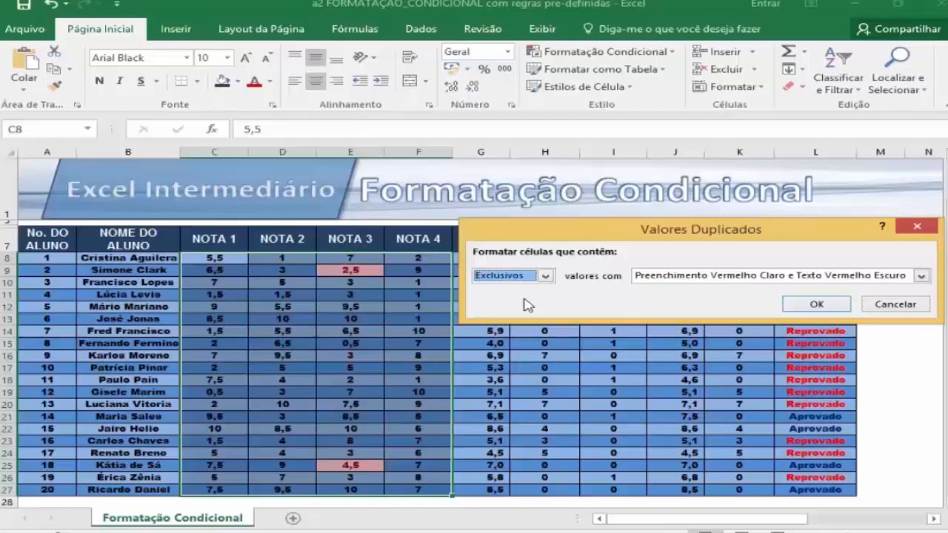
key("Escape")
Try the 10 Primeiros Itens top rule on the NOTA 1 to NOTA 4 grades
left_click(601, 51)
mouse_move(682, 77)
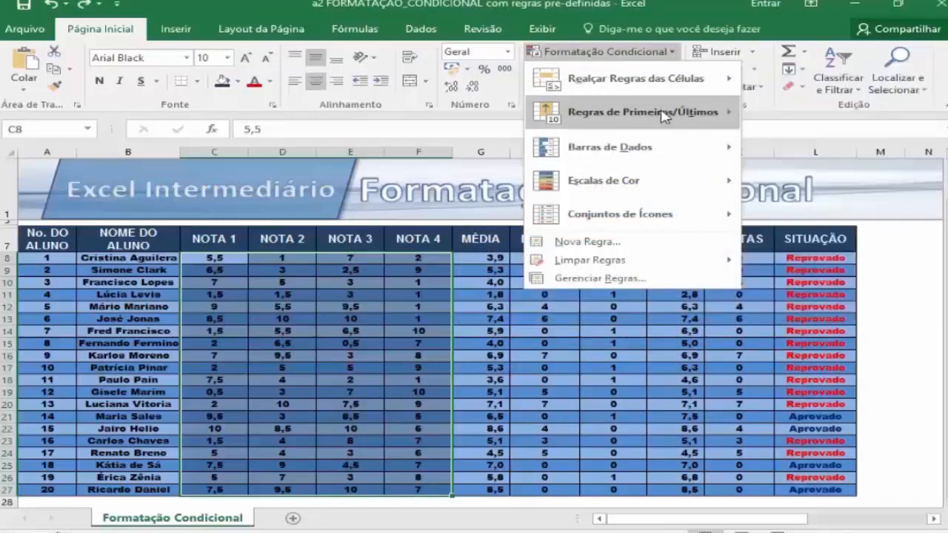
mouse_move(663, 115)
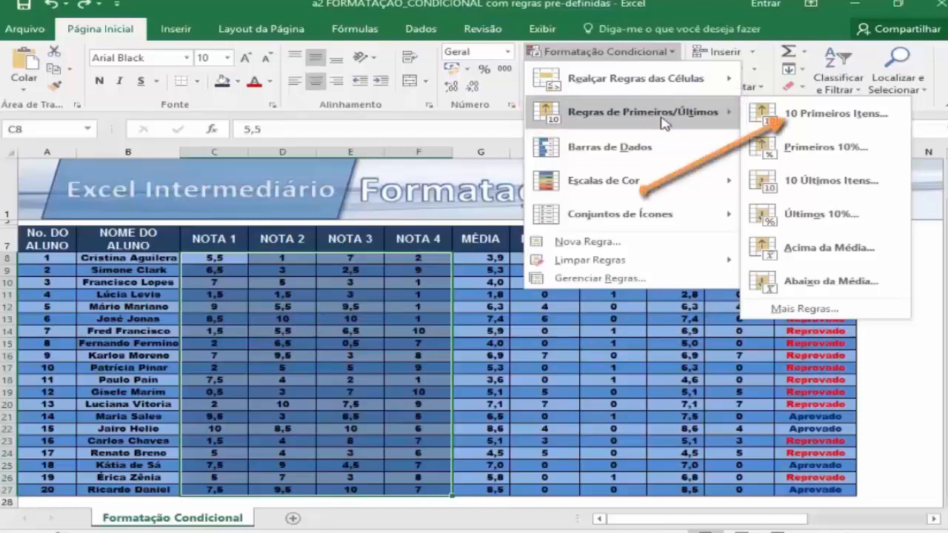
left_click(790, 114)
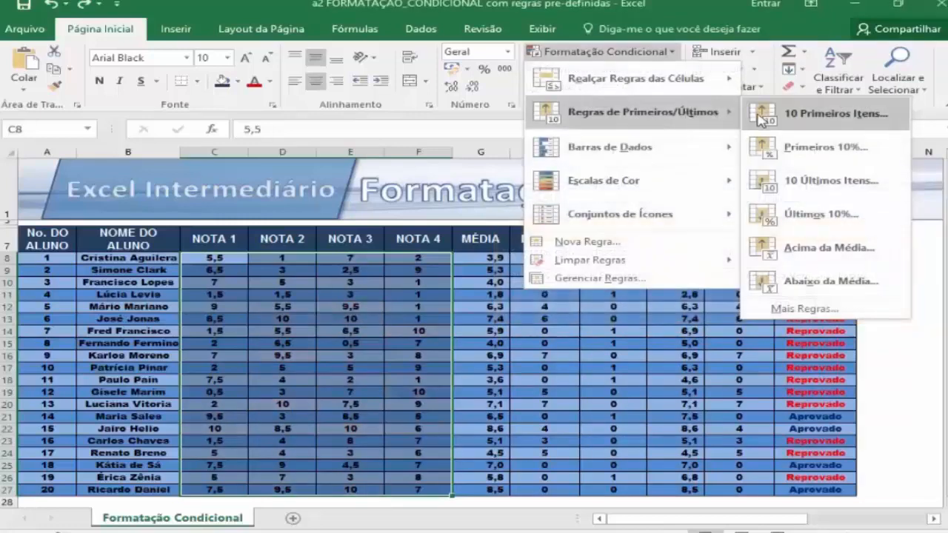
Try a Primeiros 10% rule on the grades, raising the percentage to 15 and beyond
left_click(866, 149)
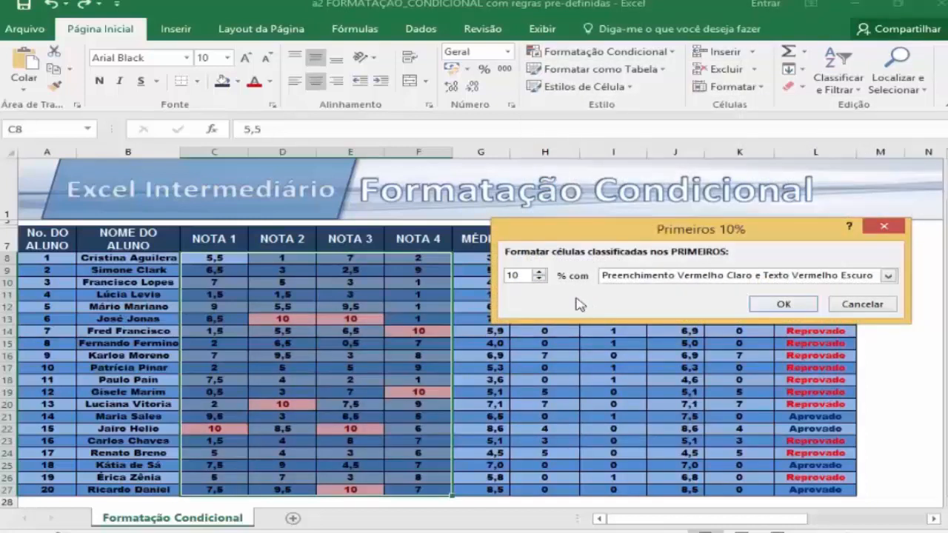
left_click(539, 272)
left_click(539, 271)
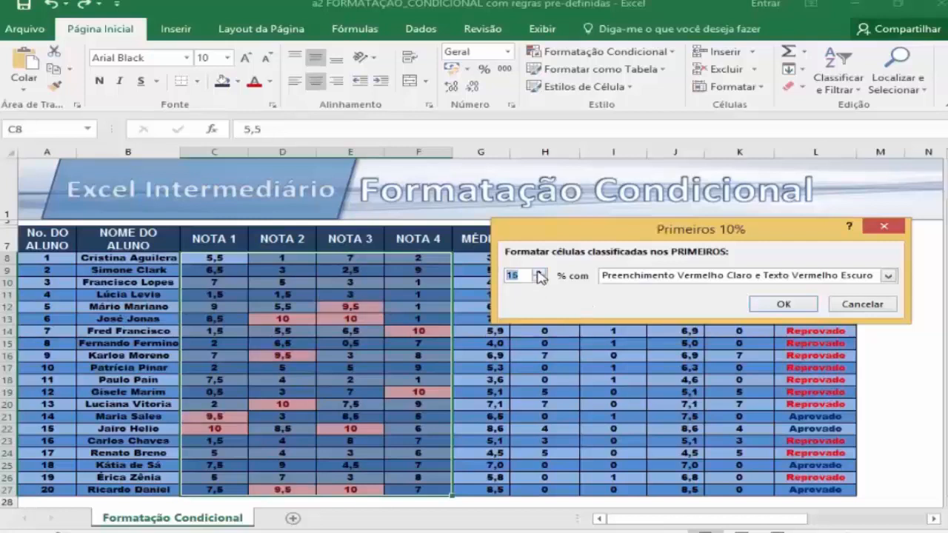
left_click(539, 272)
left_click(539, 272)
left_click(539, 272)
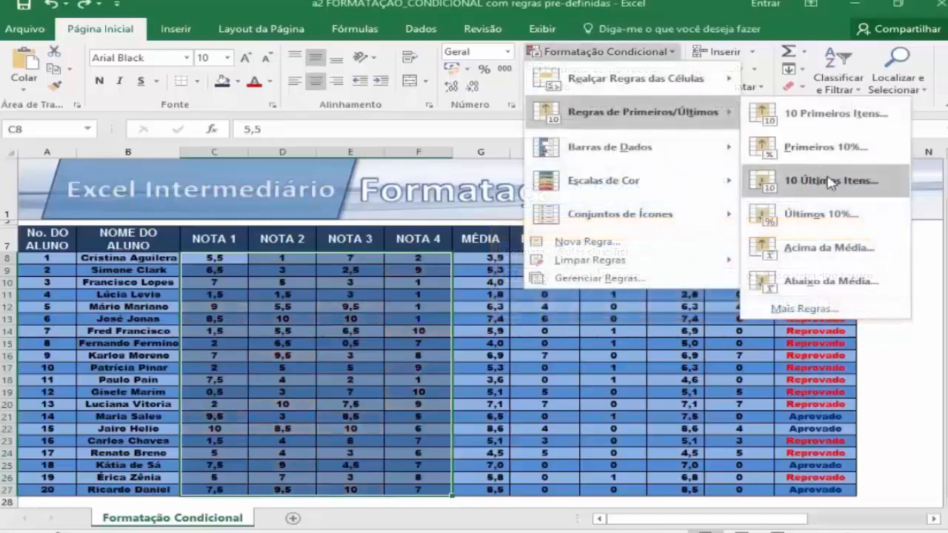
Try the 10 Últimos Itens, Últimos 10% and Acima da Média rules on the grades, raising the item number and percentage above 10
left_click(851, 195)
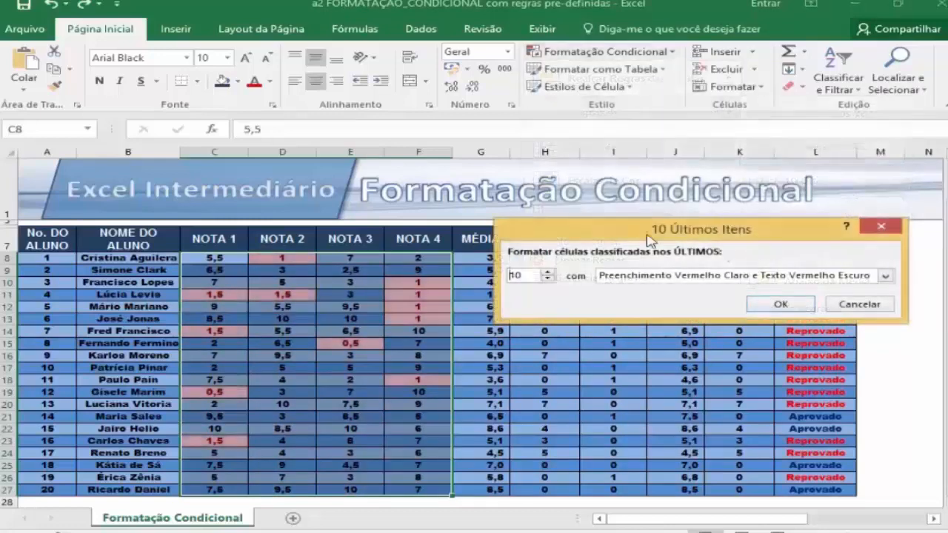
left_click(549, 271)
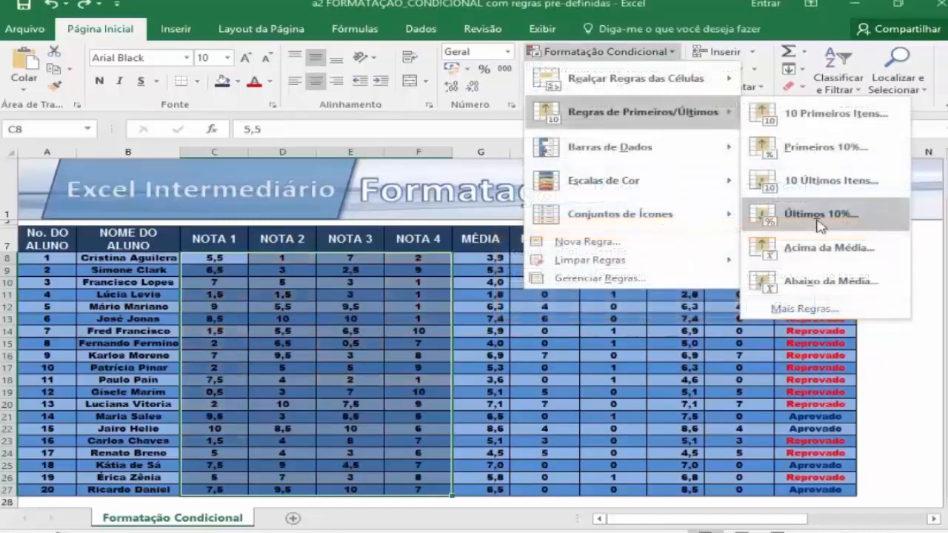
left_click(819, 223)
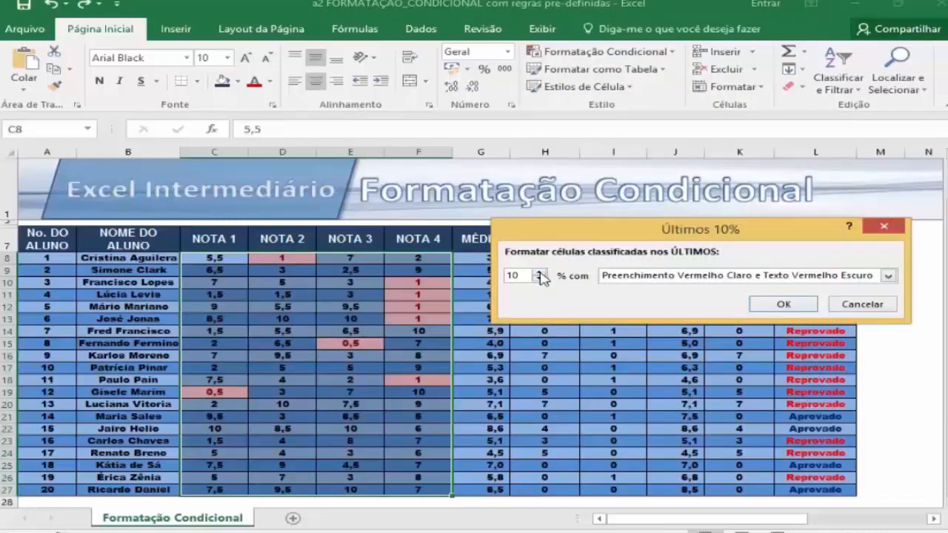
left_click(540, 272)
left_click(540, 272)
left_click(540, 272)
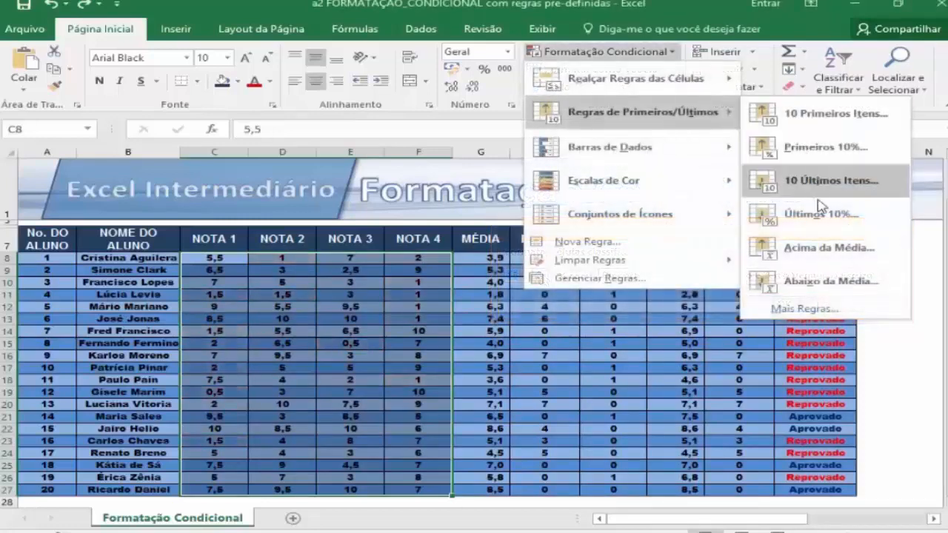
left_click(829, 250)
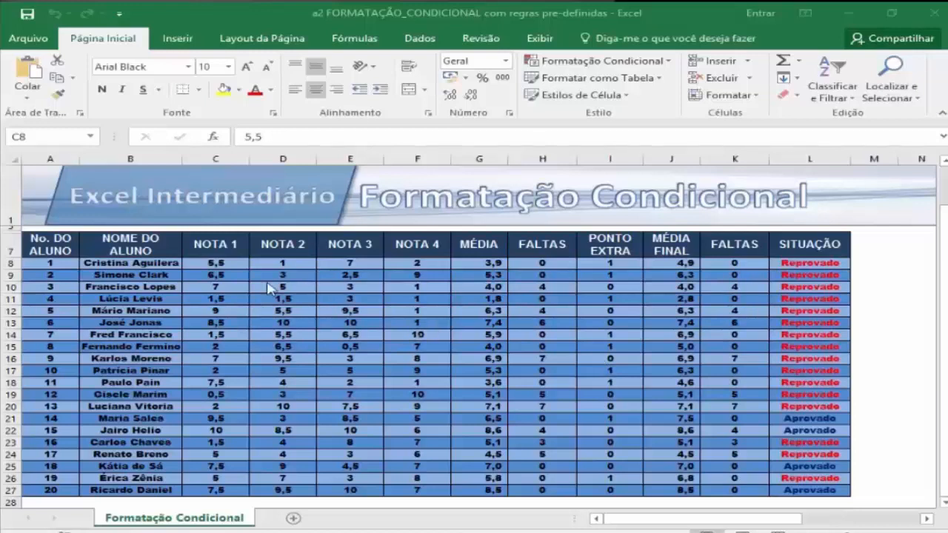
Preview the data bar styles on the NOTA 1 to NOTA 4 grades, including the solid orange fill, without applying one
left_click(221, 267)
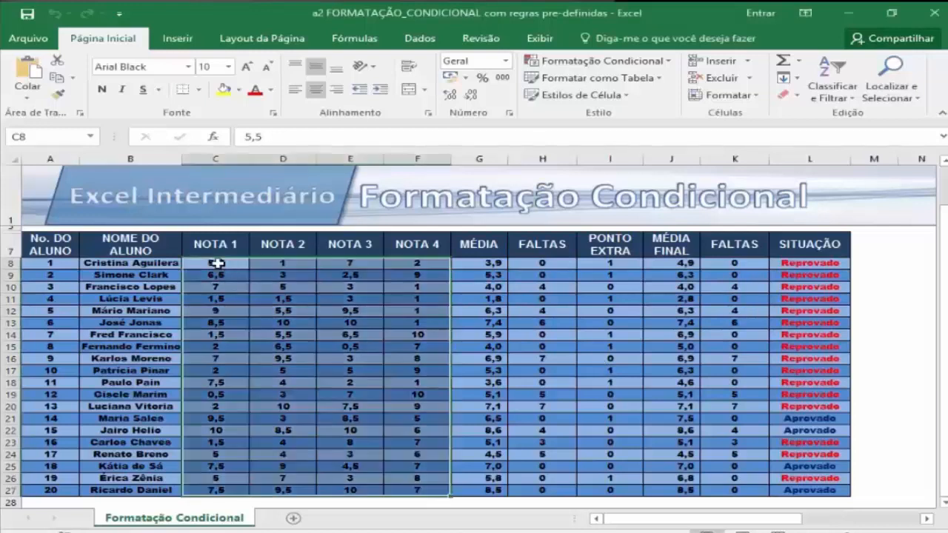
left_click(667, 65)
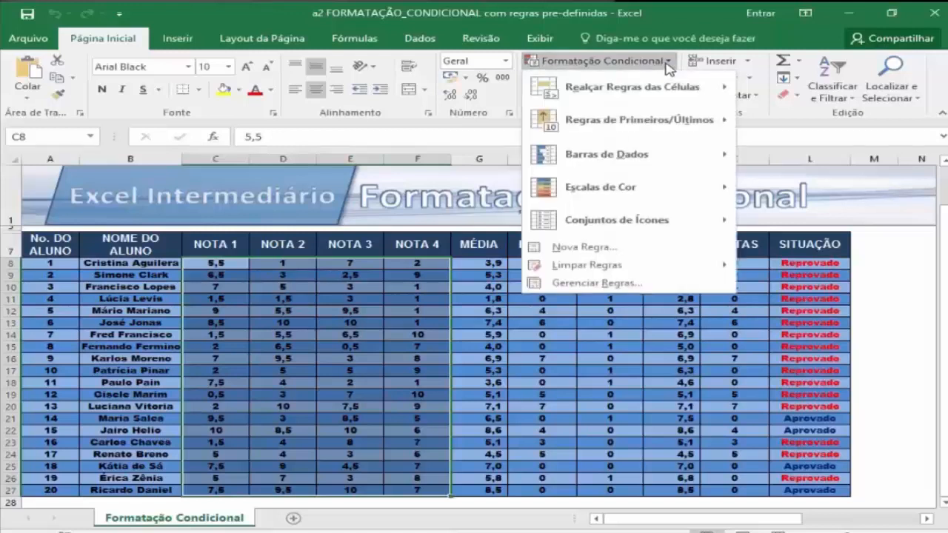
mouse_move(633, 159)
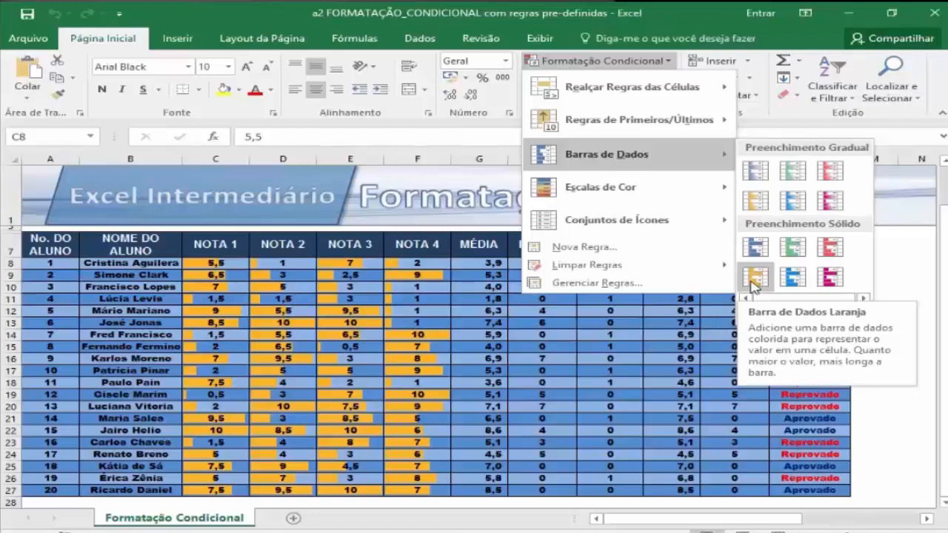
left_click(471, 250)
Insert a new column before the first FALTAS column, beside MÉDIA
left_click(530, 246)
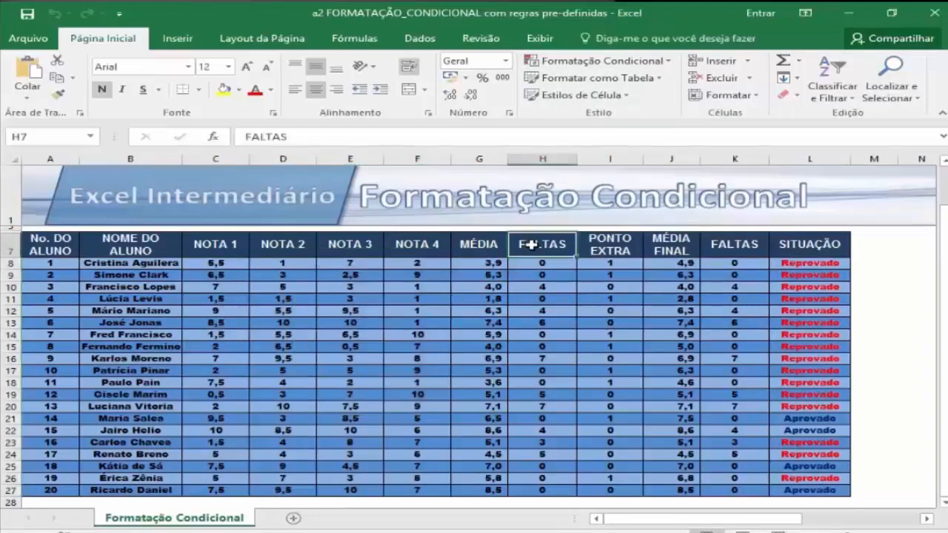
left_click(540, 159)
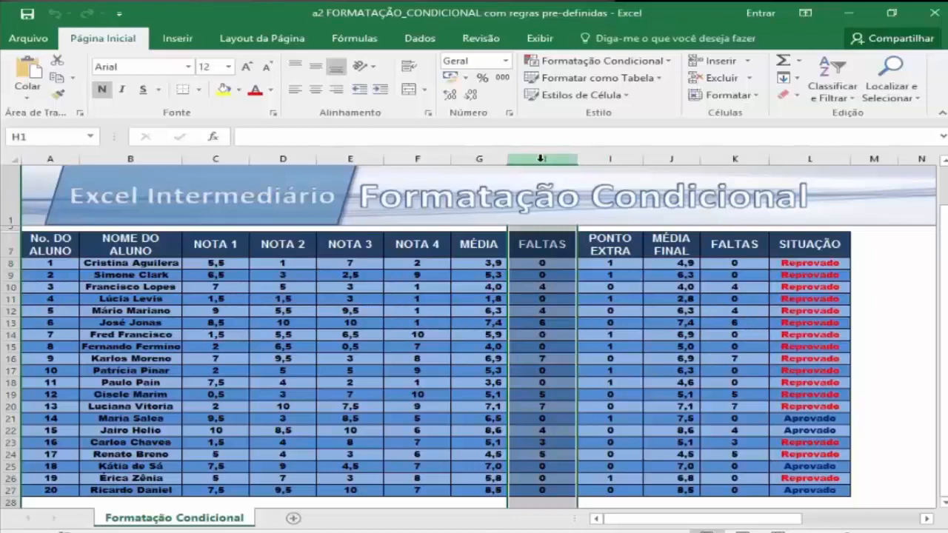
right_click(541, 158)
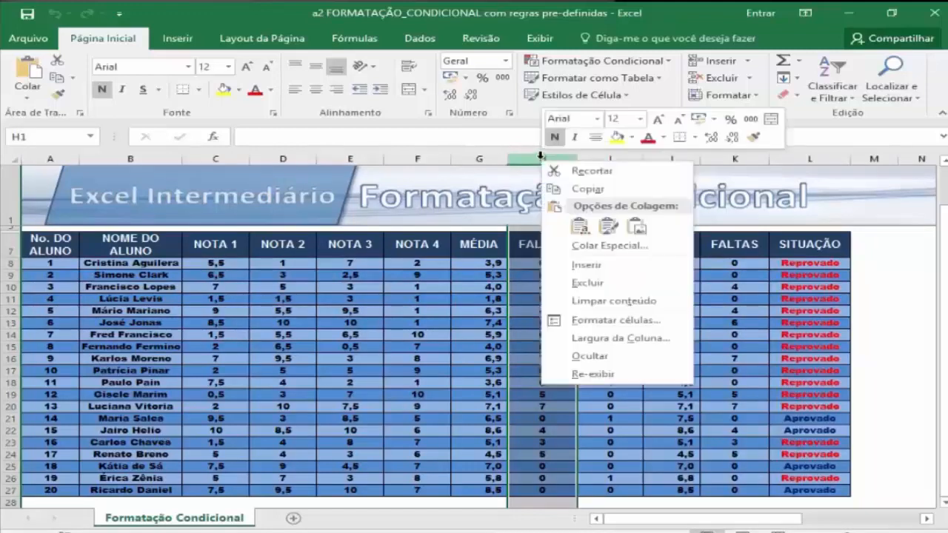
left_click(587, 265)
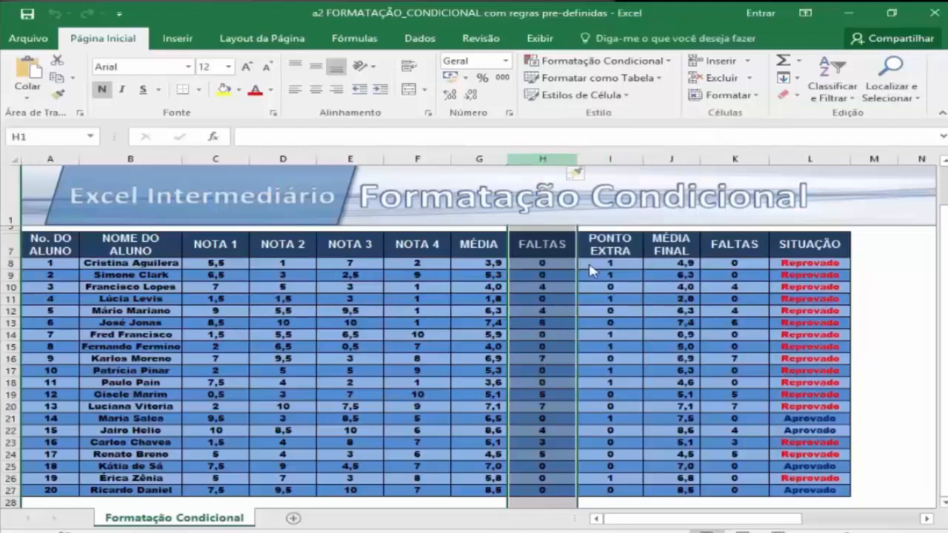
Merge the MÉDIA header across G7:H7 and fill H8:H27 with the formula =G8
left_click_drag(491, 245, 536, 489)
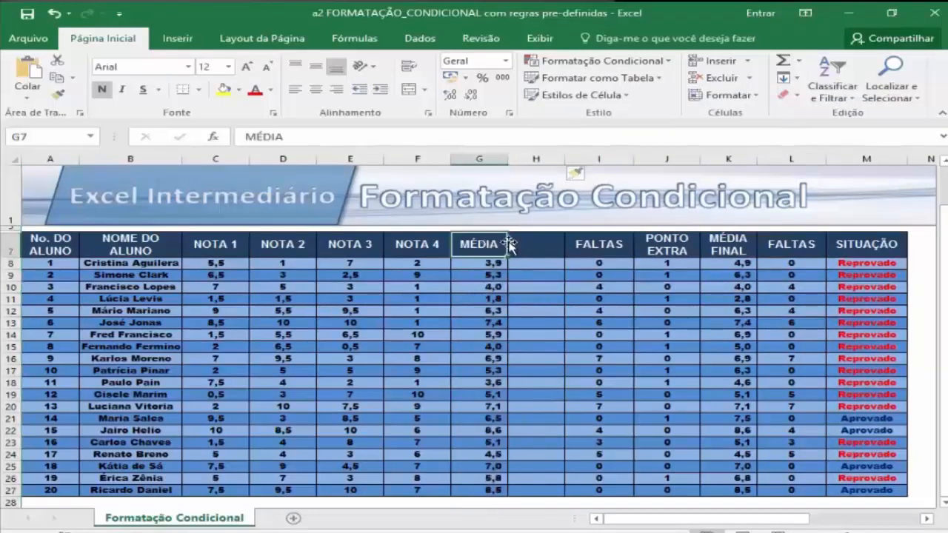
left_click(407, 90)
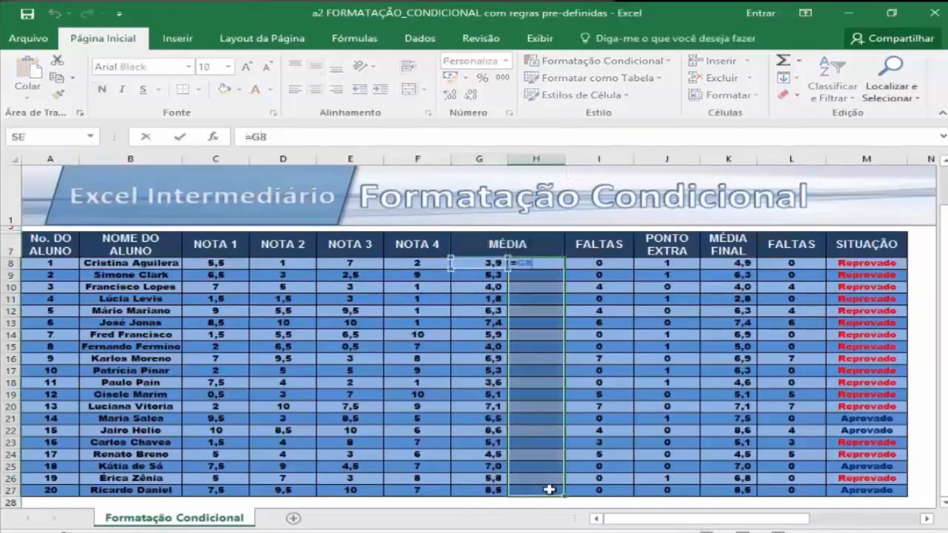
key("ctrl+Return")
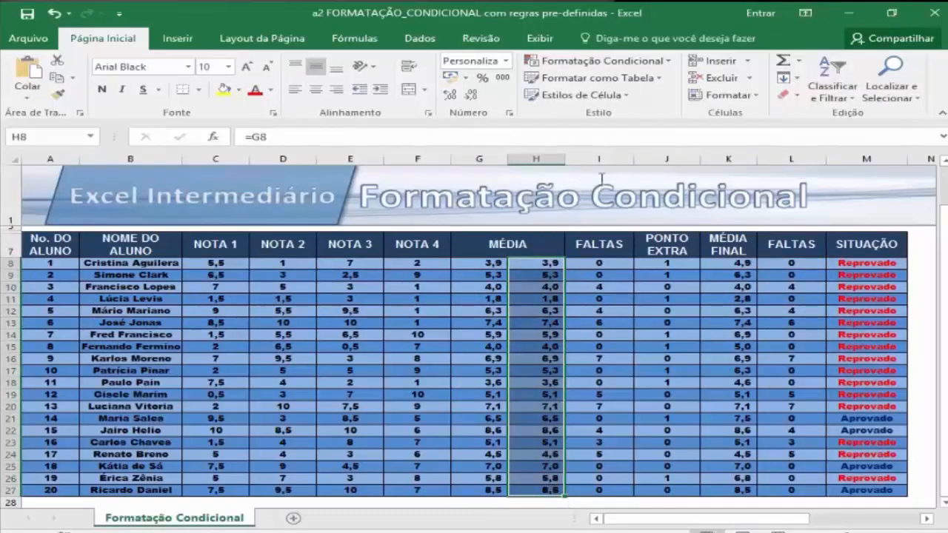
Apply orange gradient-fill data bars to the copied averages in H8:H27
left_click(666, 63)
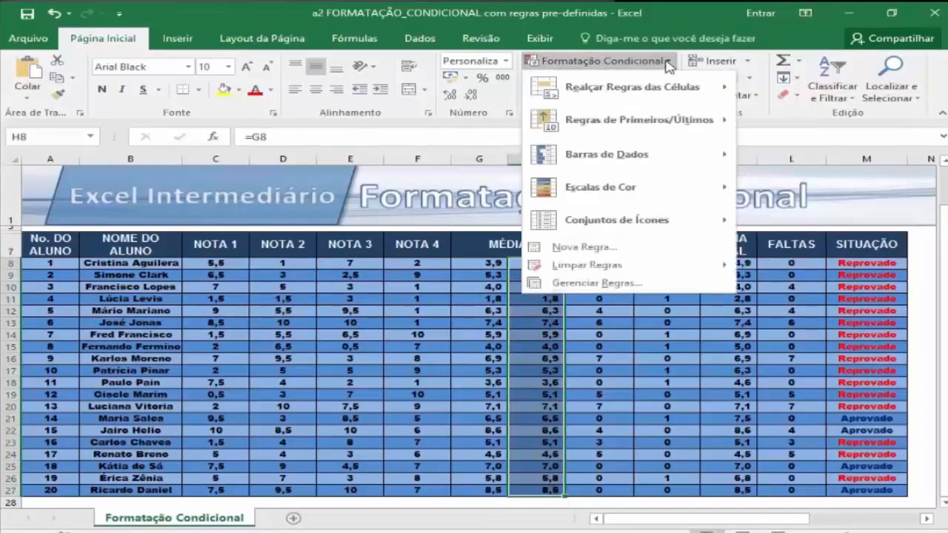
mouse_move(651, 154)
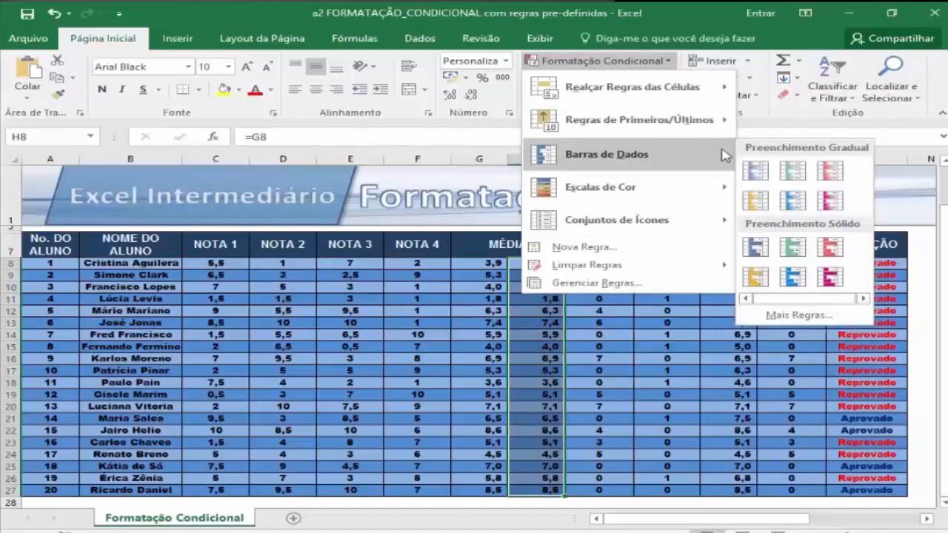
left_click(767, 200)
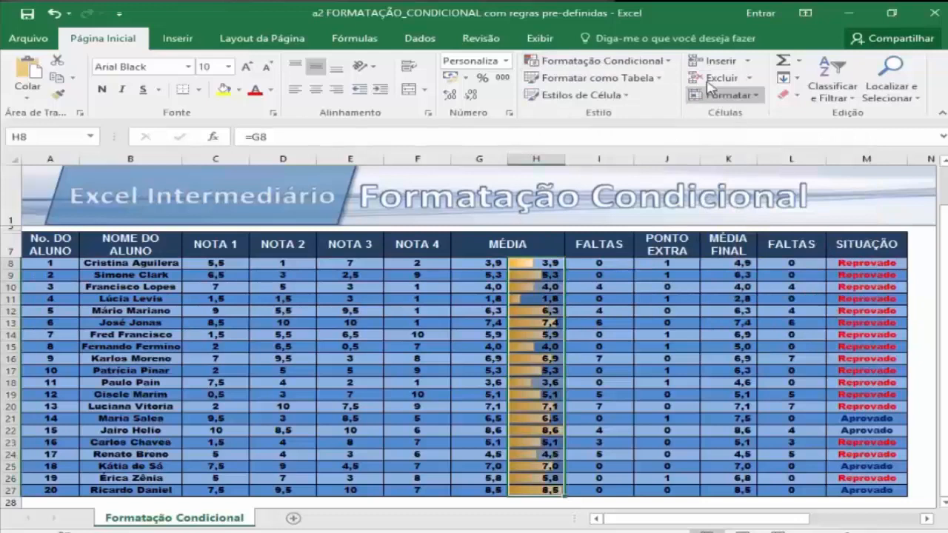
Edit the data bar rule on H8:H27 to show only the bar (Mostrar Barra Somente)
left_click(670, 62)
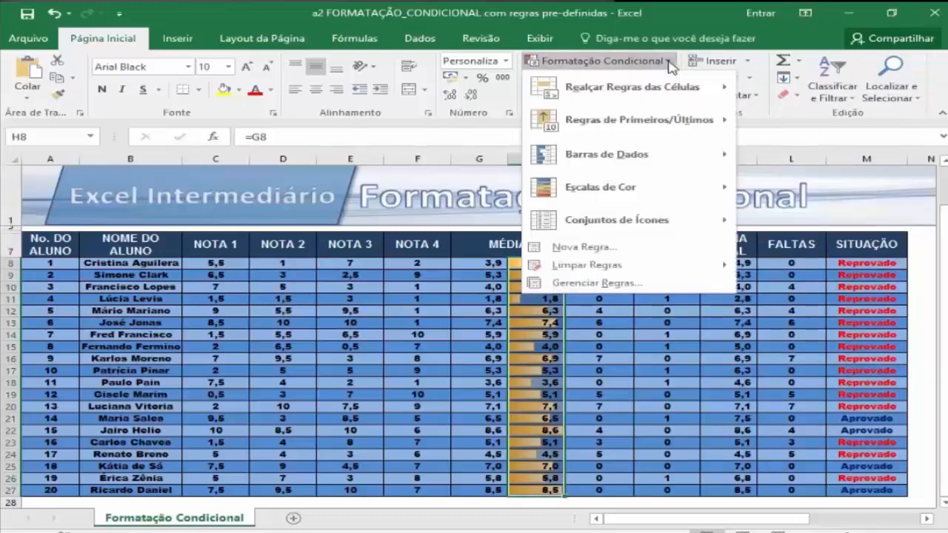
left_click(630, 285)
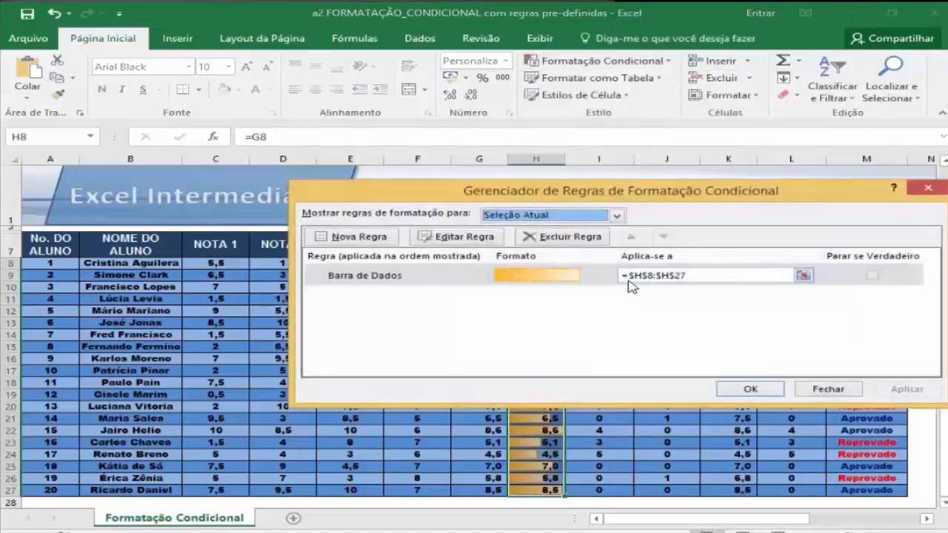
left_click(474, 236)
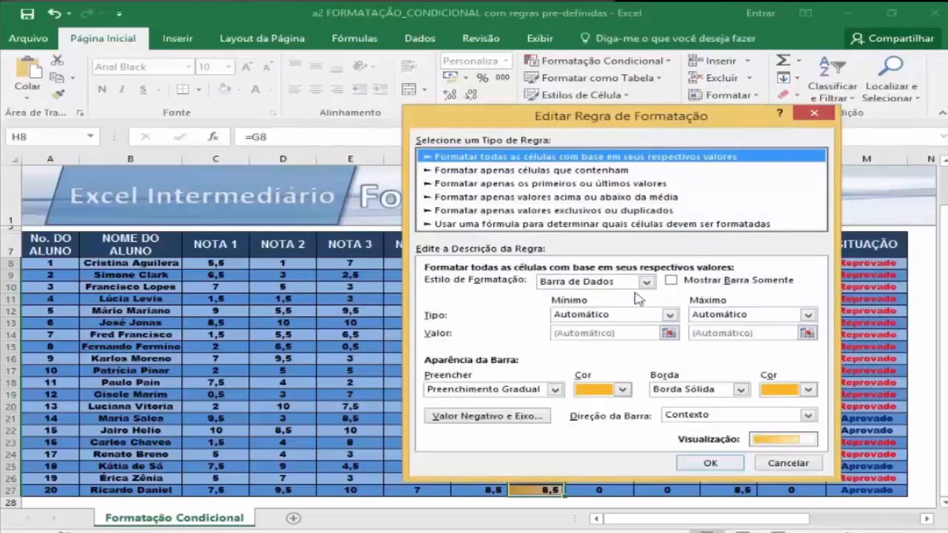
left_click(672, 282)
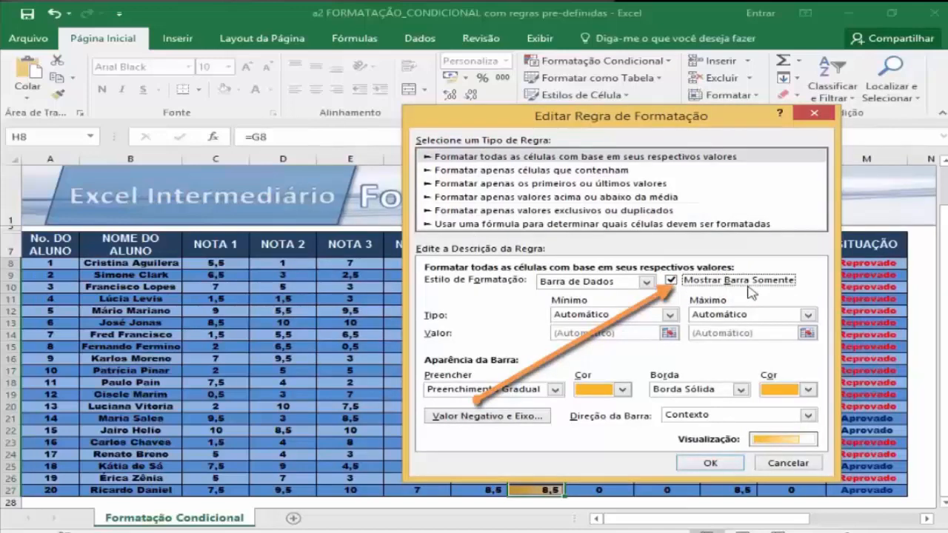
left_click(712, 464)
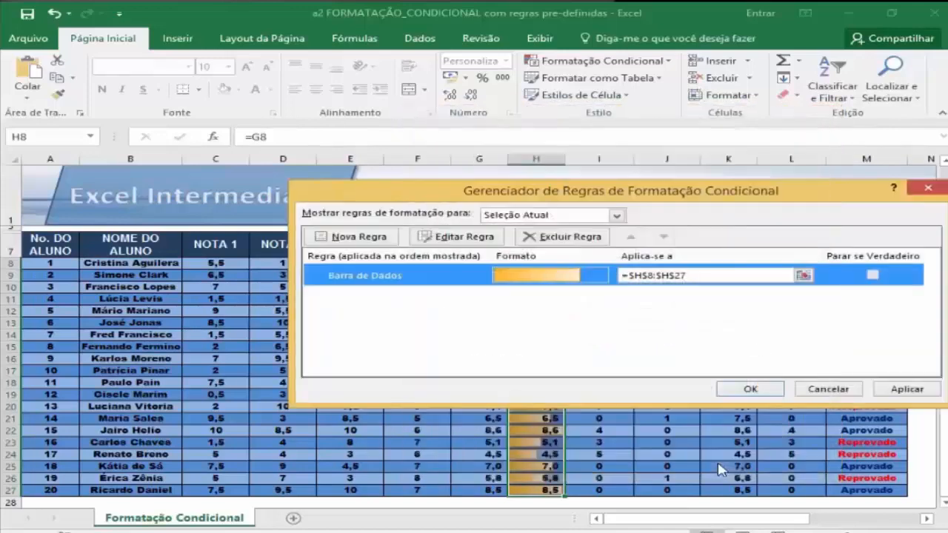
left_click(750, 388)
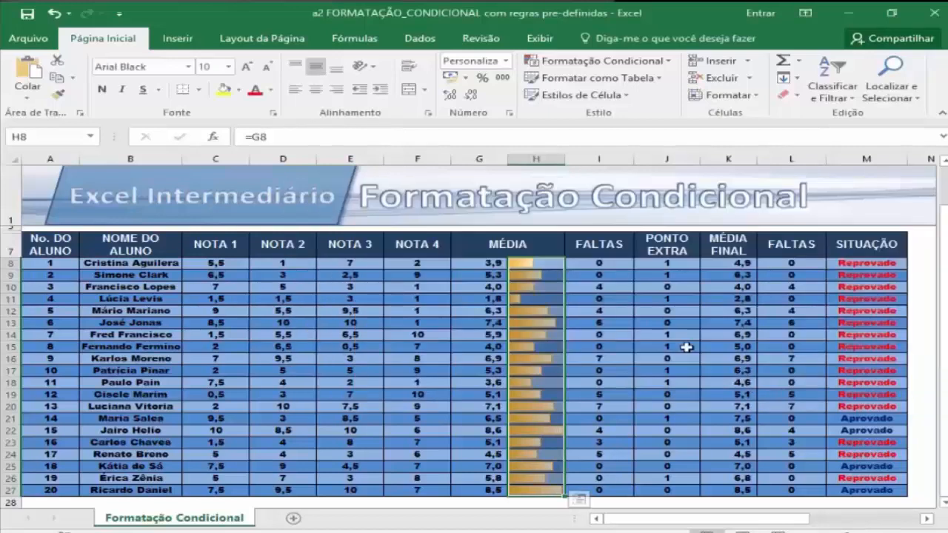
left_click(514, 249)
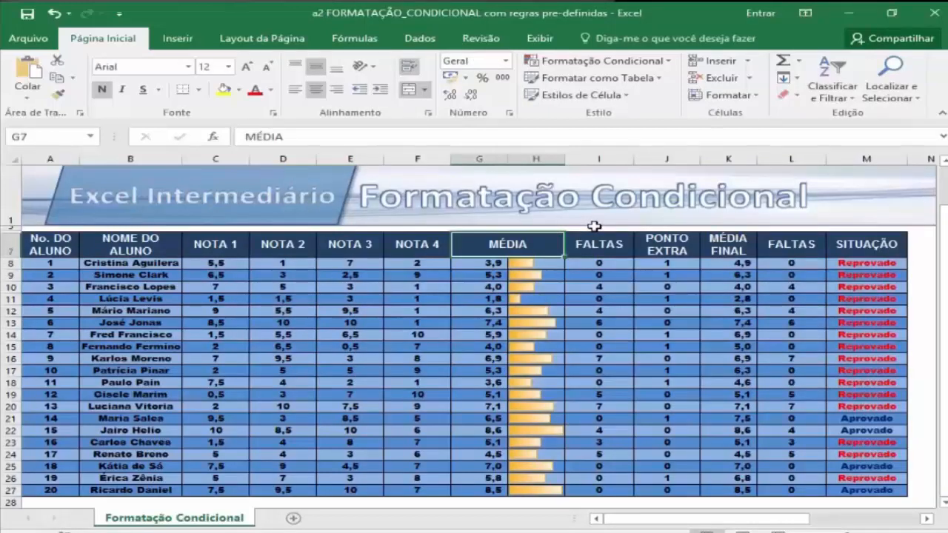
Apply the coloured three-arrow directional icon set to the NOTA 1 to NOTA 4 grades in C8:F27
left_click_drag(215, 263, 417, 489)
left_click(669, 65)
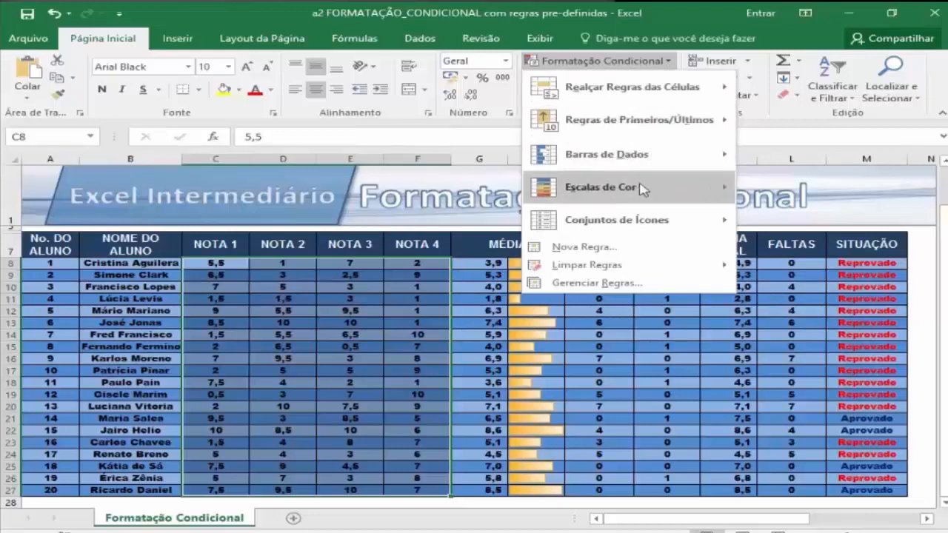
mouse_move(641, 190)
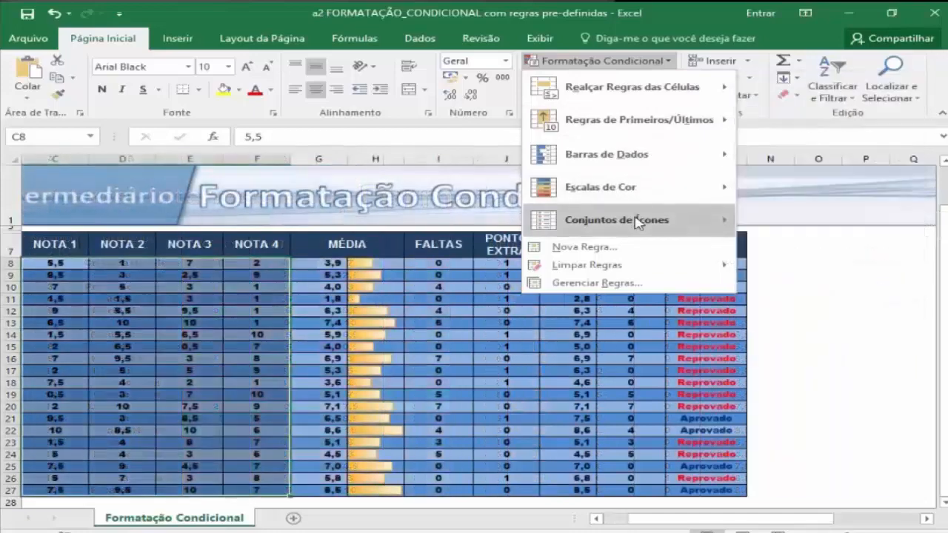
mouse_move(637, 222)
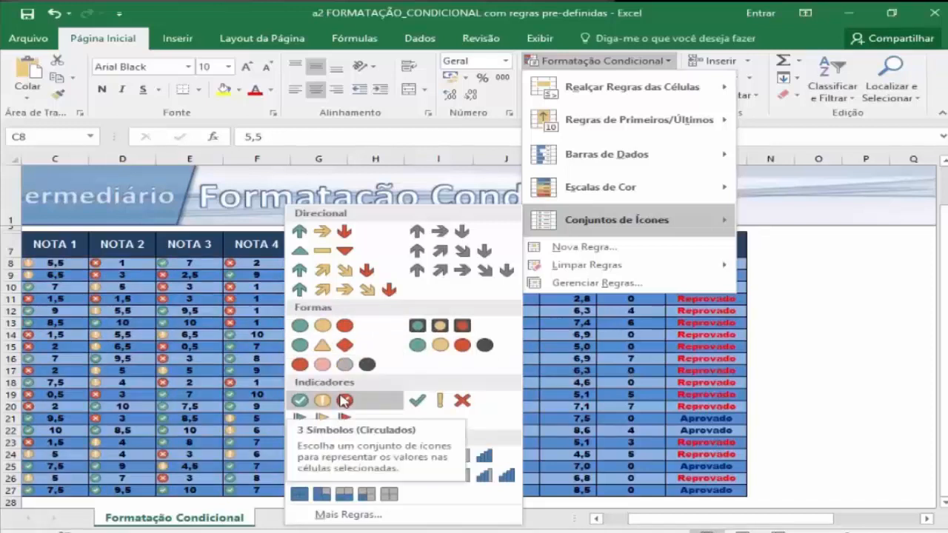
left_click(325, 234)
left_click(63, 251)
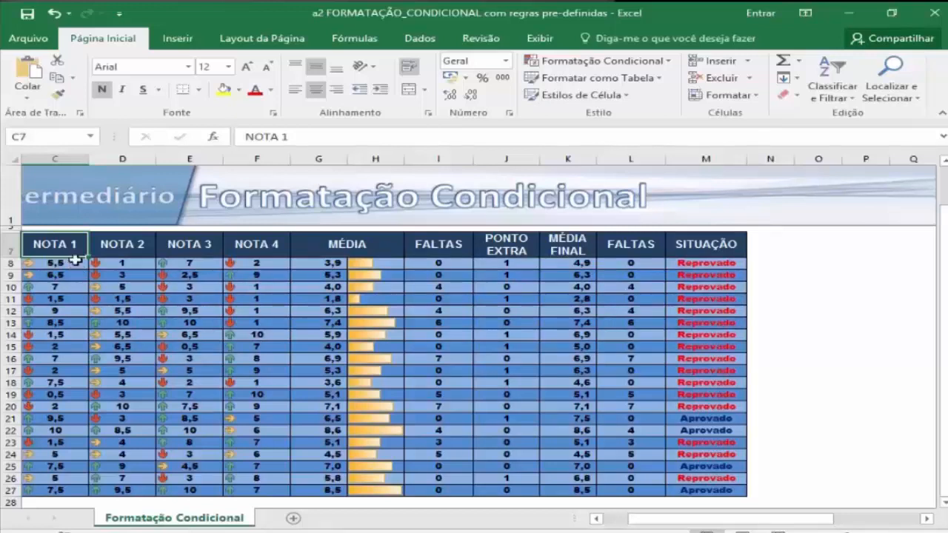
Edit the icon set rule on the C8:F27 grades so that both icon thresholds use the Número type
left_click_drag(75, 259, 232, 489)
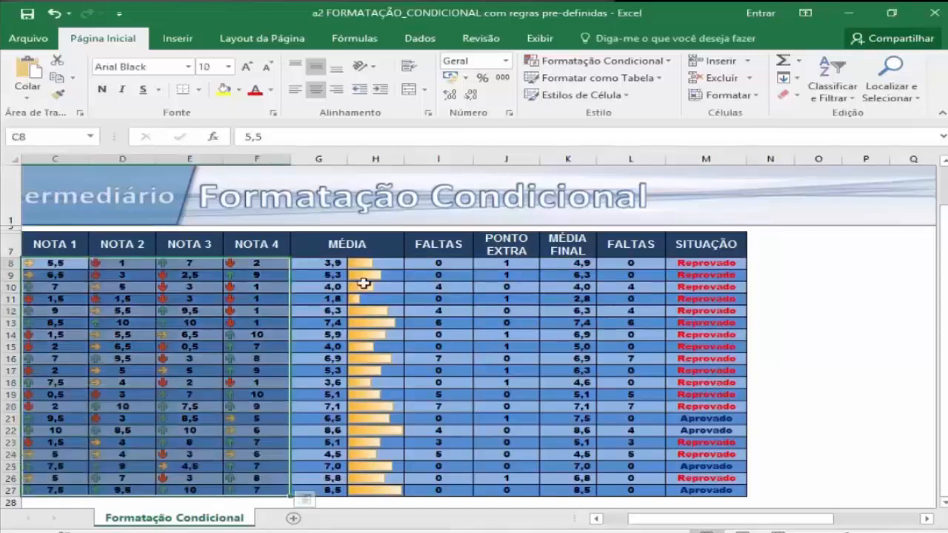
left_click(670, 62)
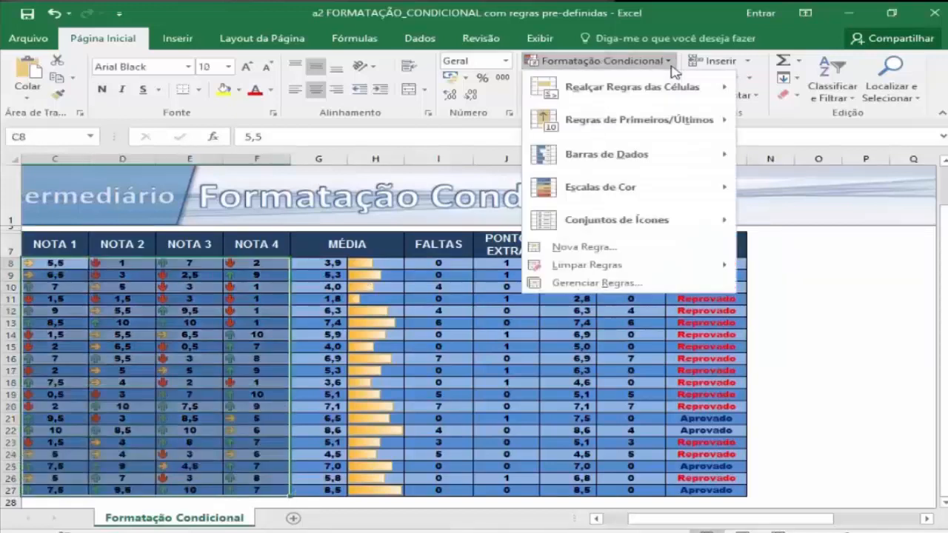
left_click(642, 289)
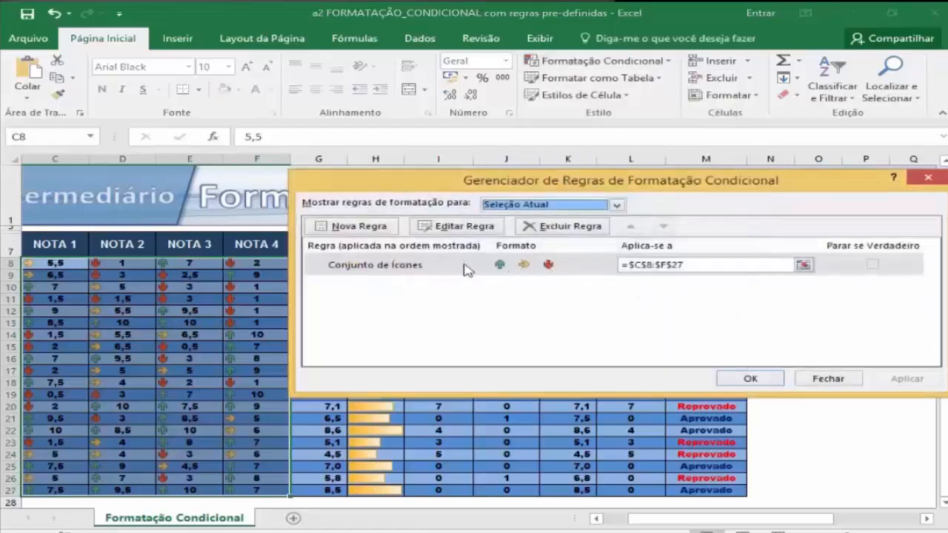
left_click(466, 270)
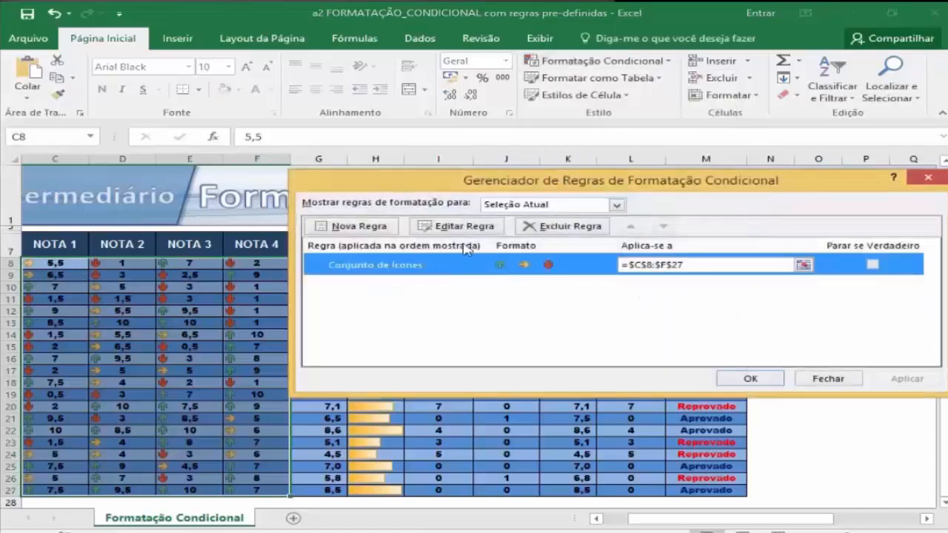
left_click(466, 230)
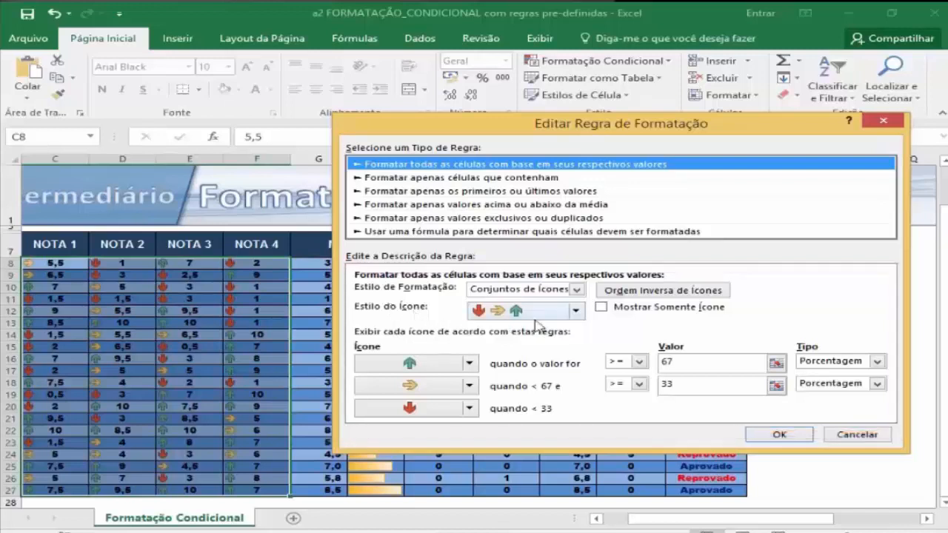
left_click(876, 361)
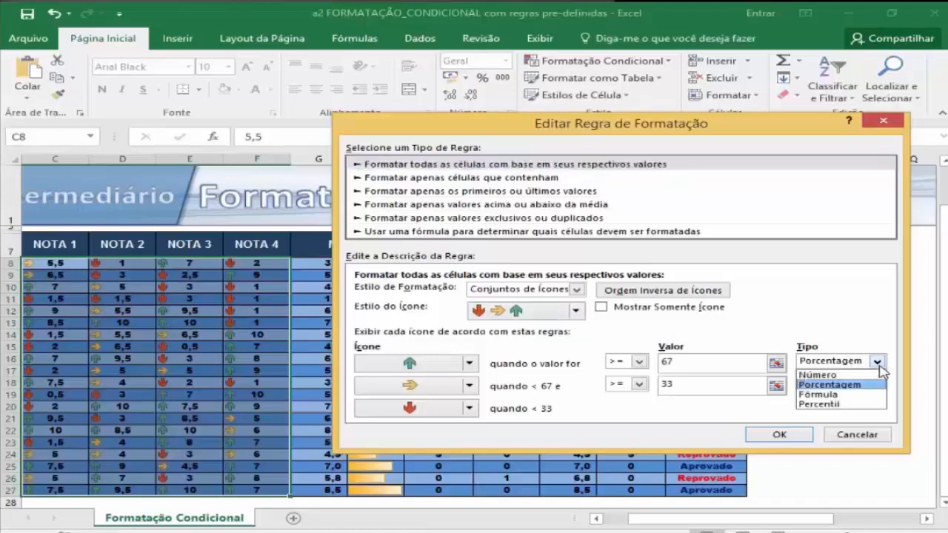
left_click(850, 374)
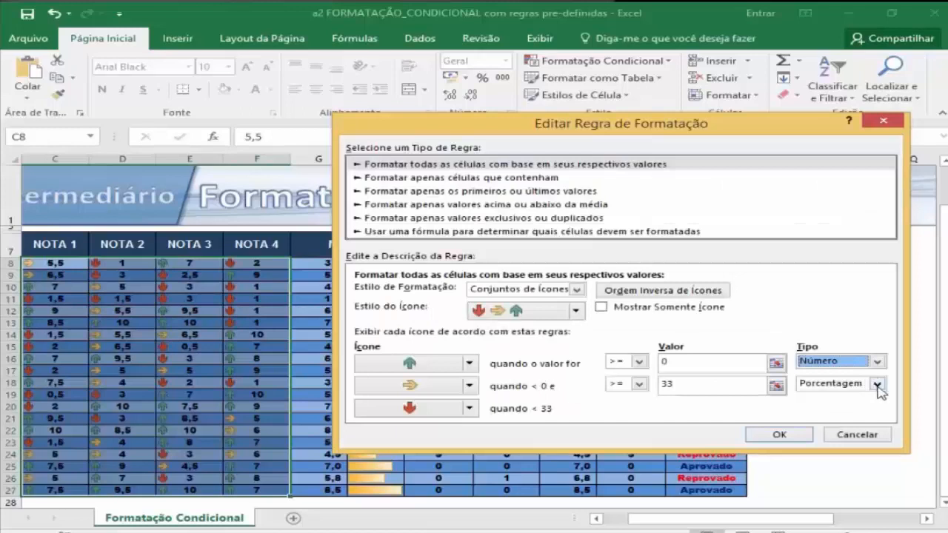
left_click(877, 387)
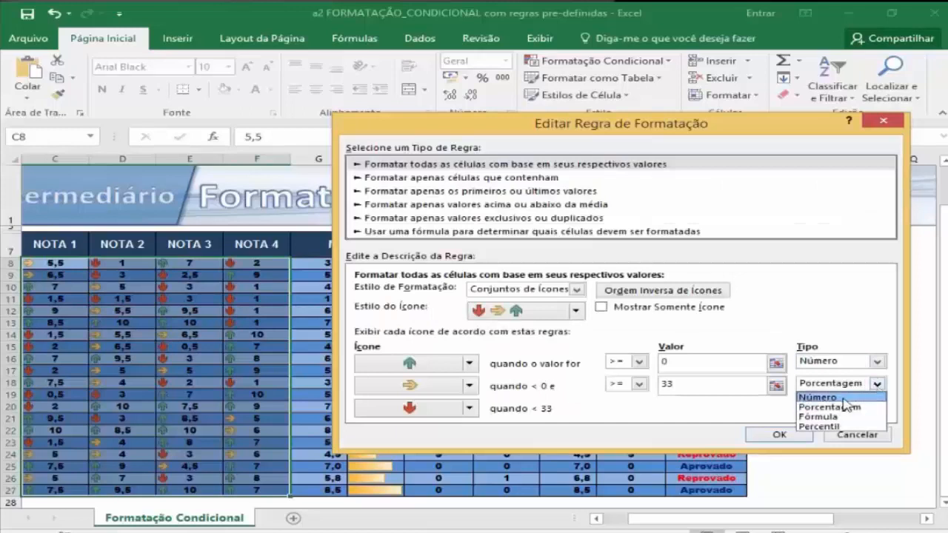
left_click(844, 399)
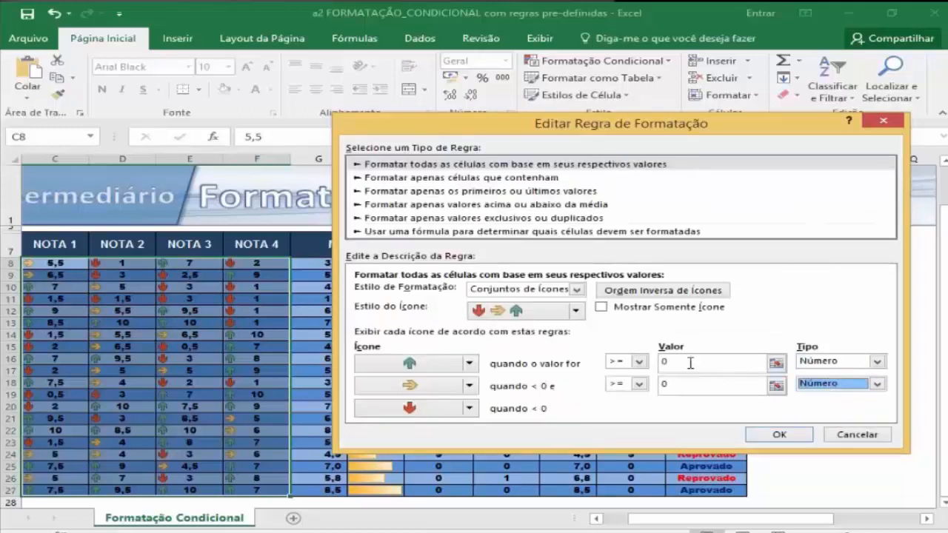
Set the green arrow's threshold to >= 7 and the yellow arrow's to >= 5, and apply the edited rule to the grades
left_click_drag(669, 362, 650, 359)
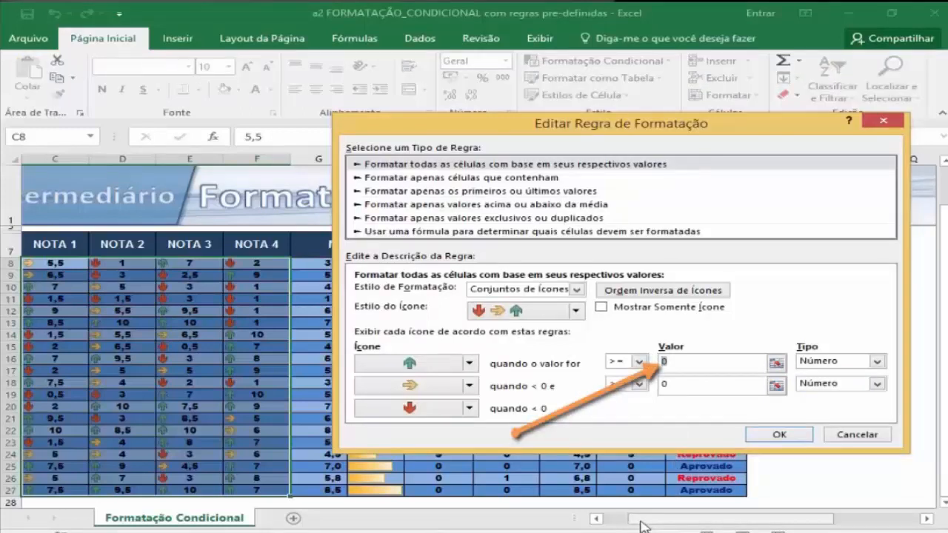
type("7")
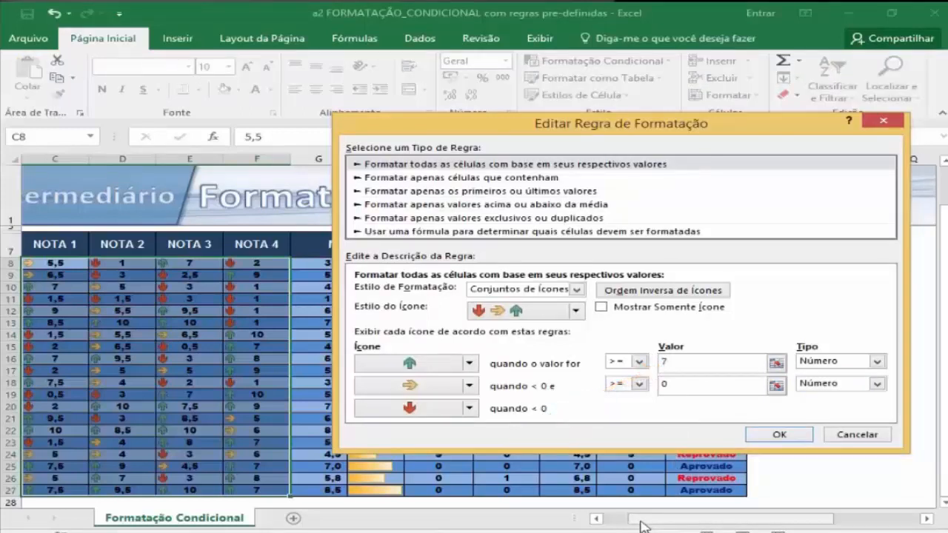
left_click(681, 382)
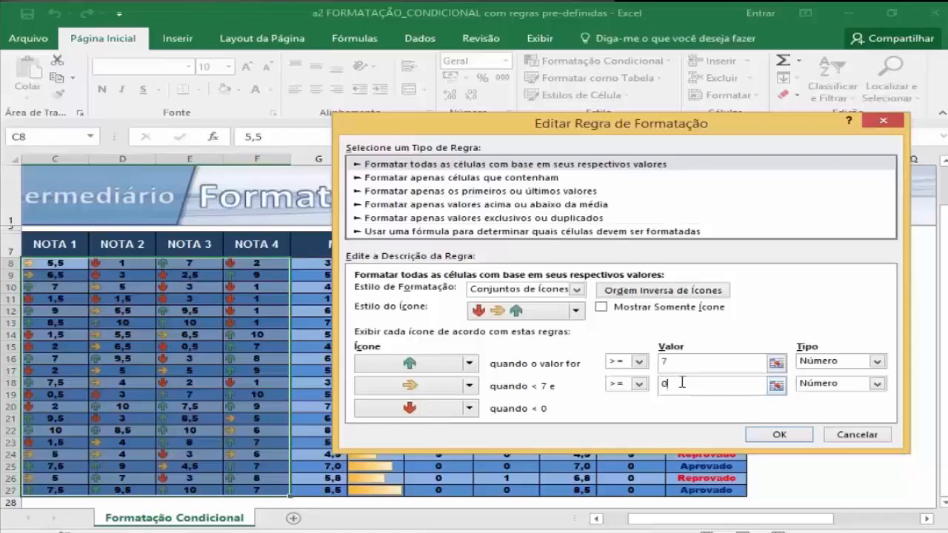
key("BackSpace")
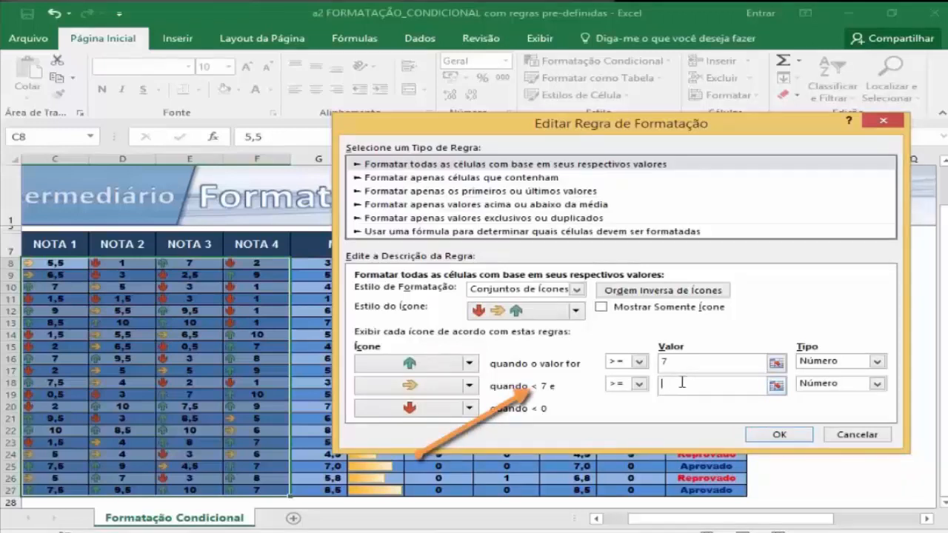
type("5")
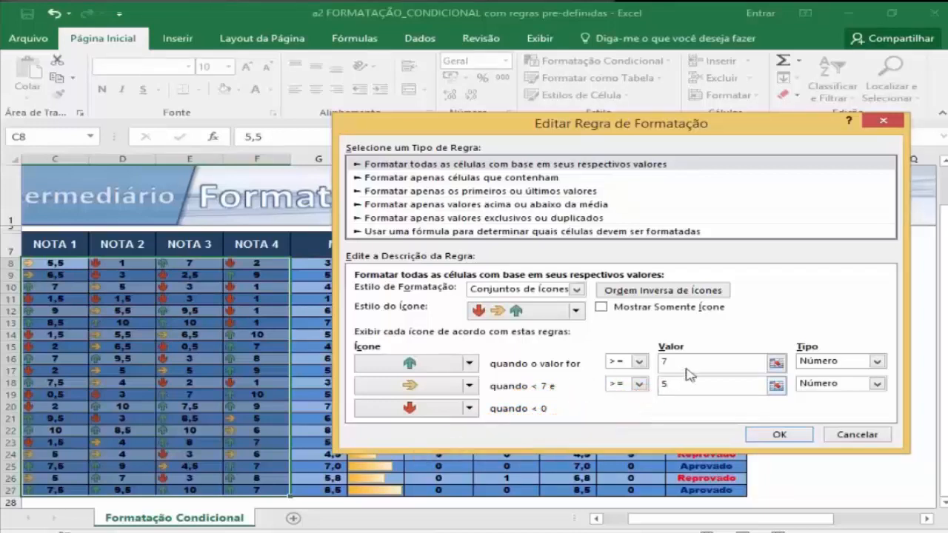
left_click(688, 365)
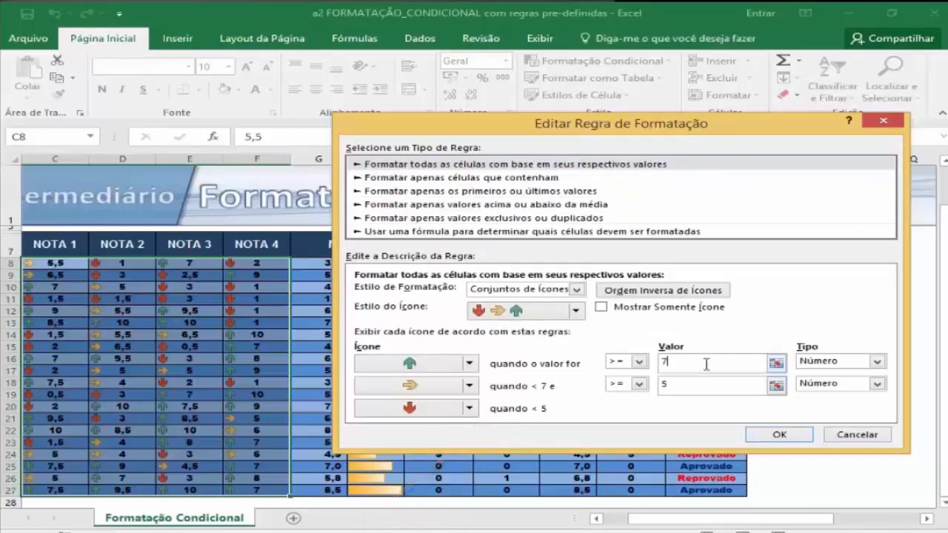
left_click(779, 436)
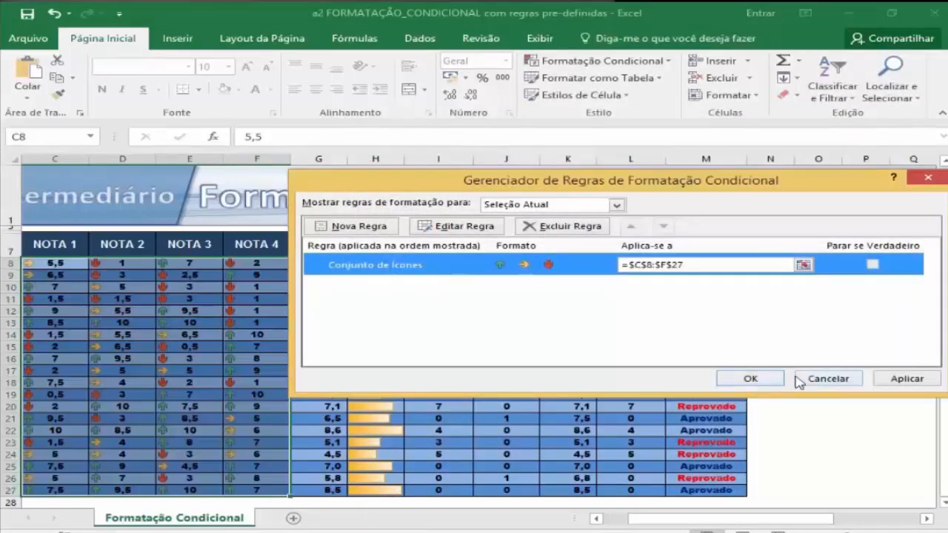
left_click(769, 380)
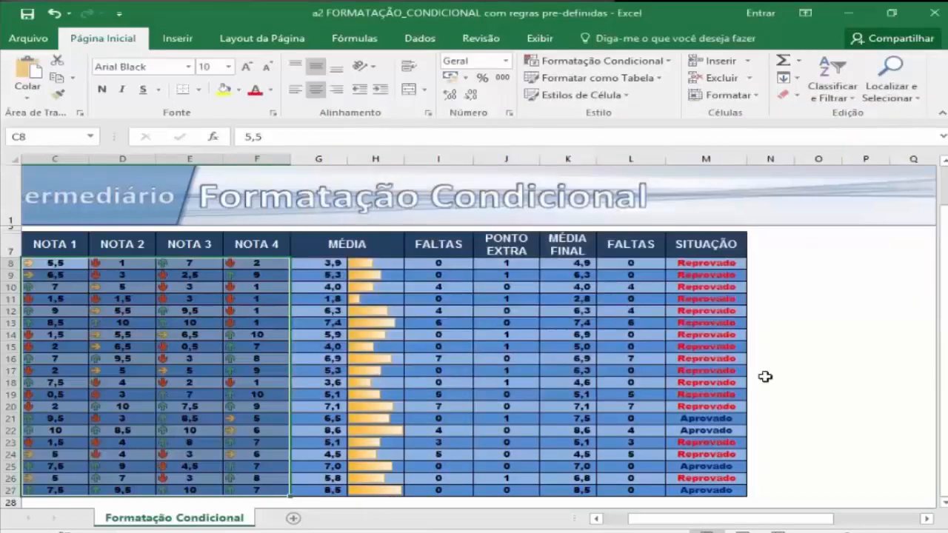
left_click(64, 245)
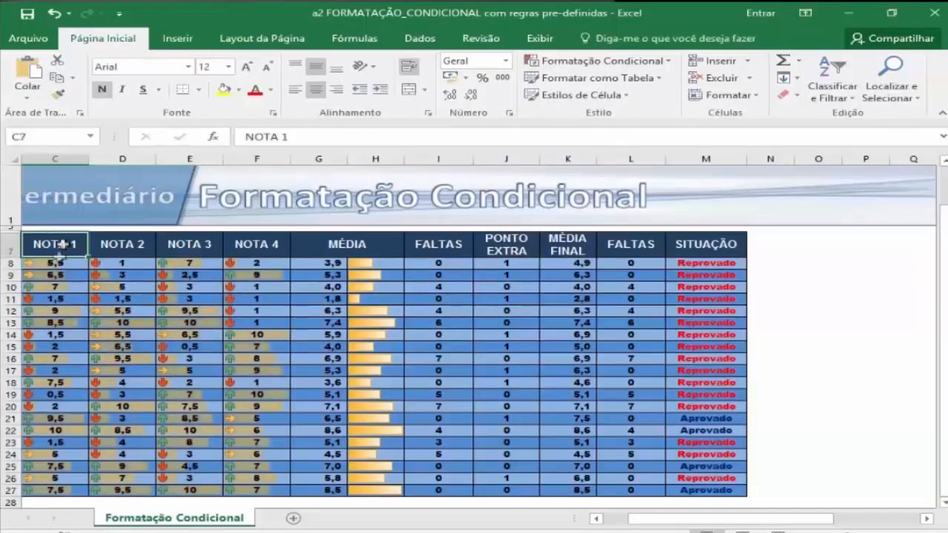
Clear the conditional formatting rules from the table's data cells, from NOTA 1 through SITUAÇÃO (C8:M27)
left_click_drag(55, 263, 682, 489)
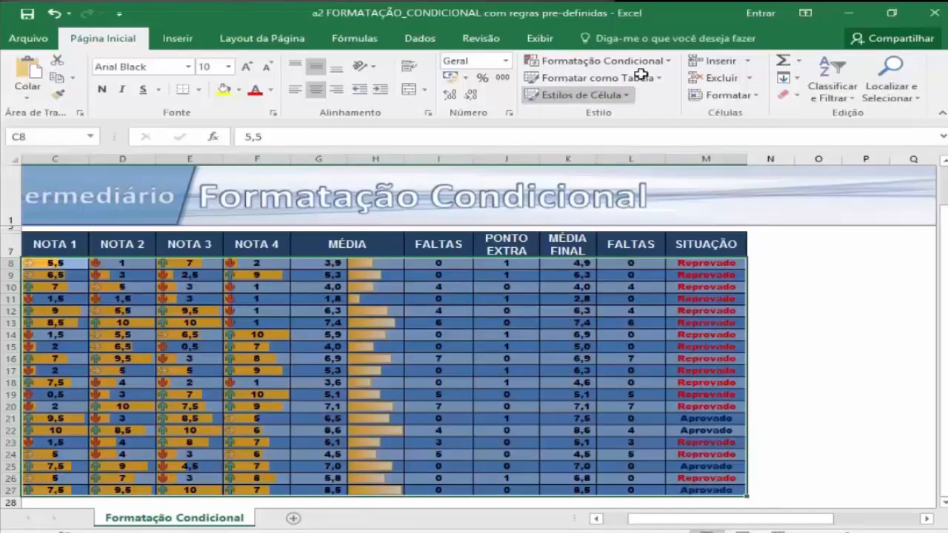
left_click(670, 64)
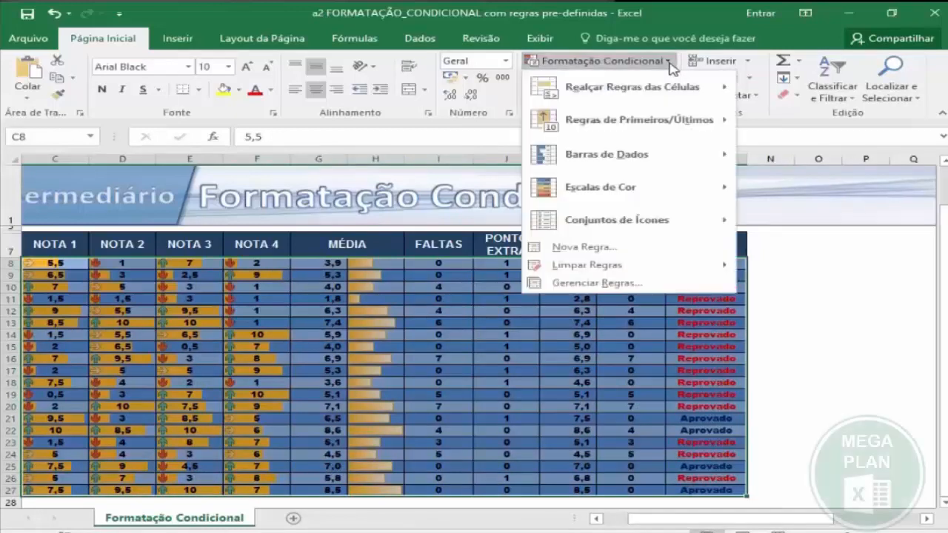
mouse_move(594, 270)
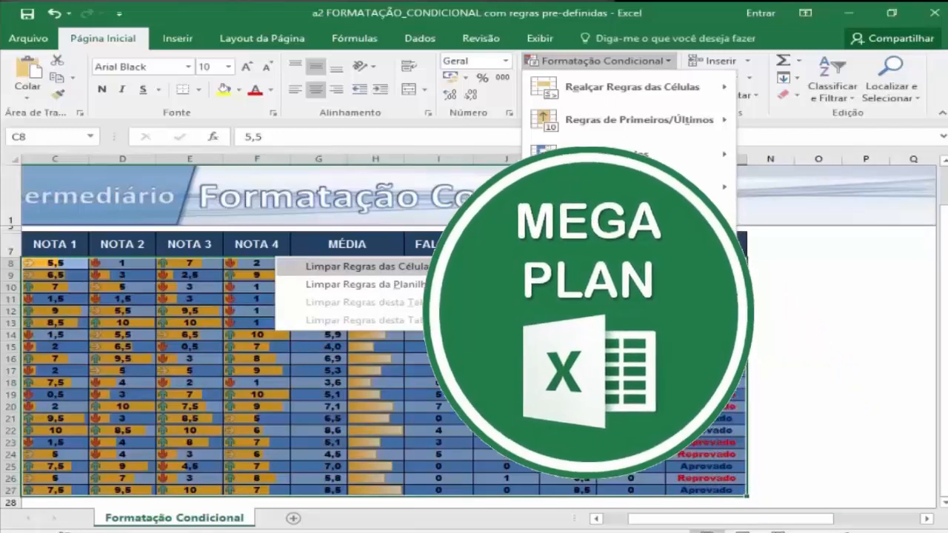
left_click(444, 266)
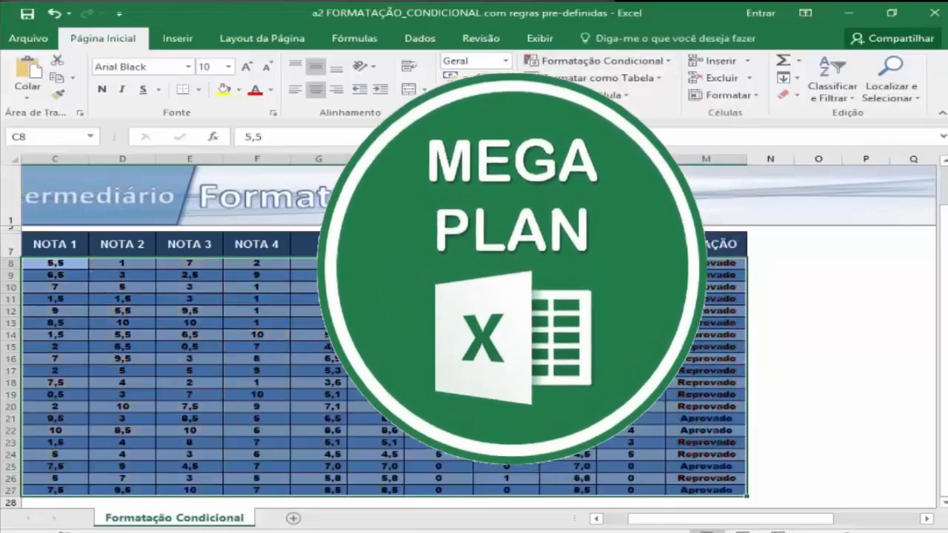